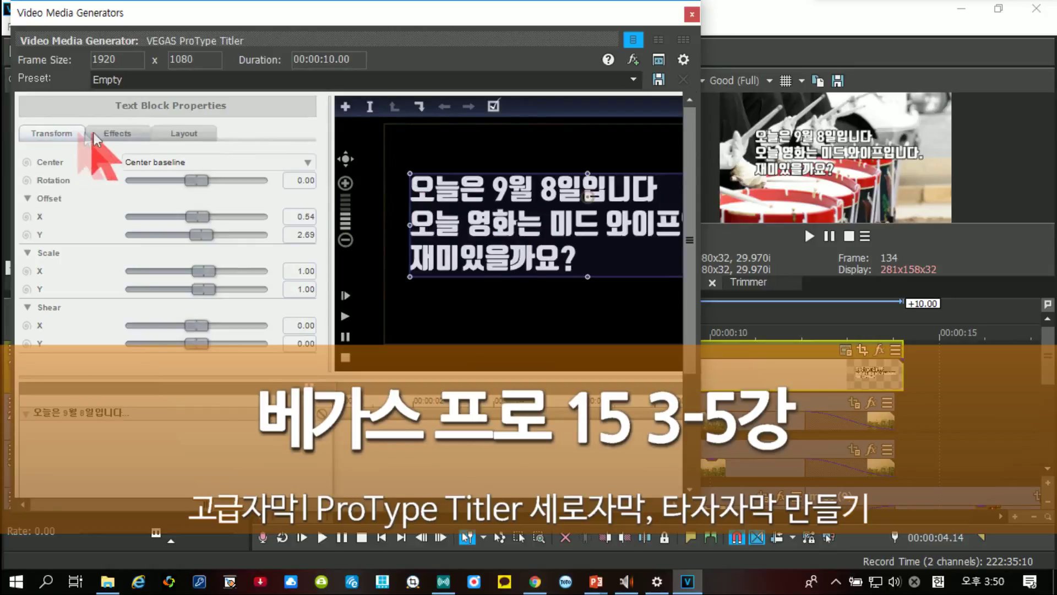
Step: Examine the subtitle's text block transform, effects and layout properties, plus its span text, style and OpenType properties in text edit mode
{"action": "left_click", "coordinate": [117, 134]}
{"action": "left_click", "coordinate": [176, 134]}
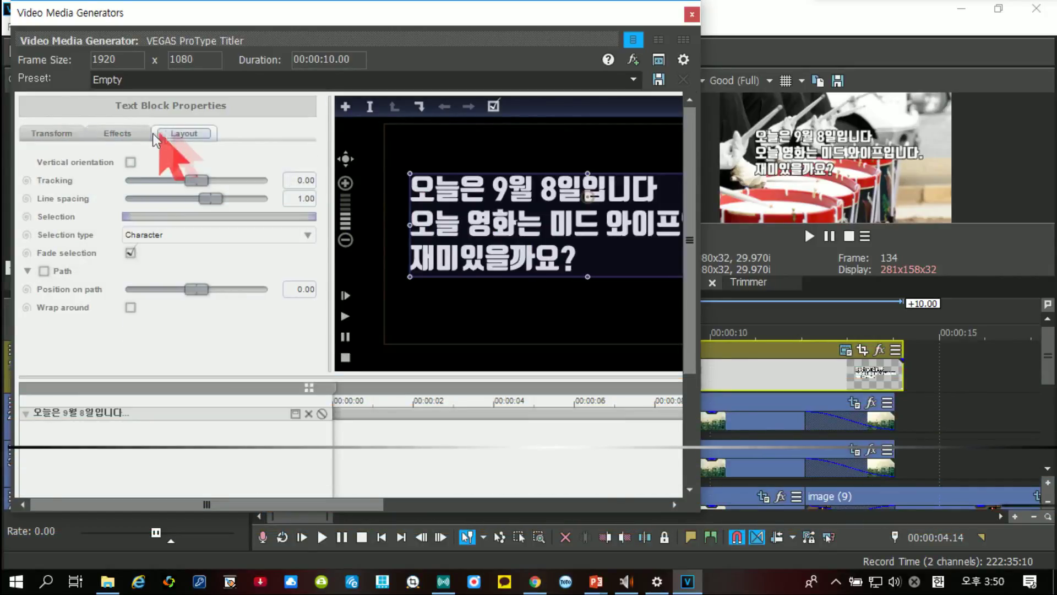
{"action": "left_click", "coordinate": [117, 133]}
{"action": "left_click", "coordinate": [51, 133]}
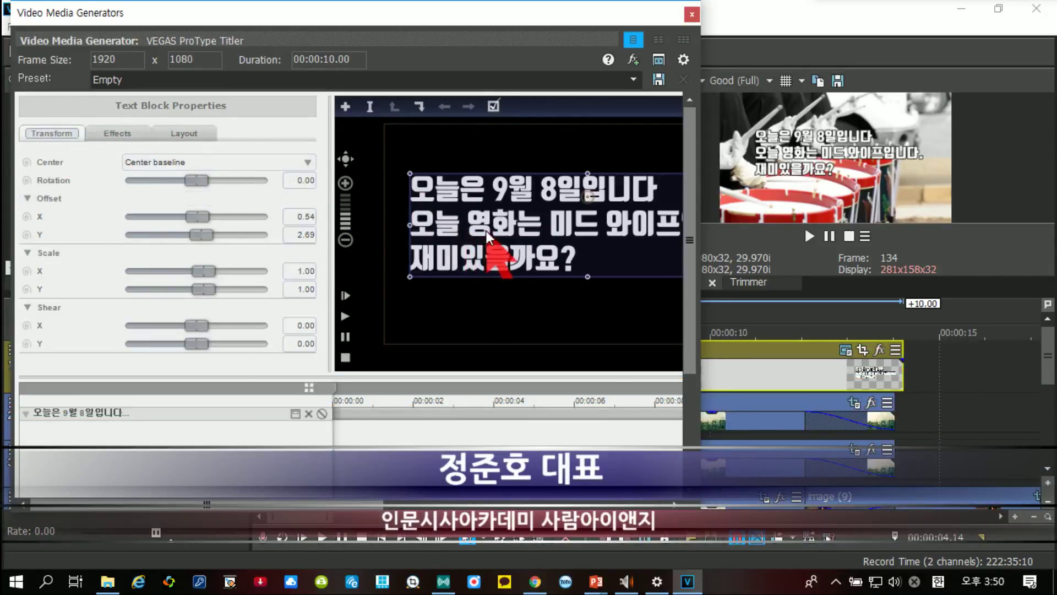
{"action": "left_click", "coordinate": [369, 106]}
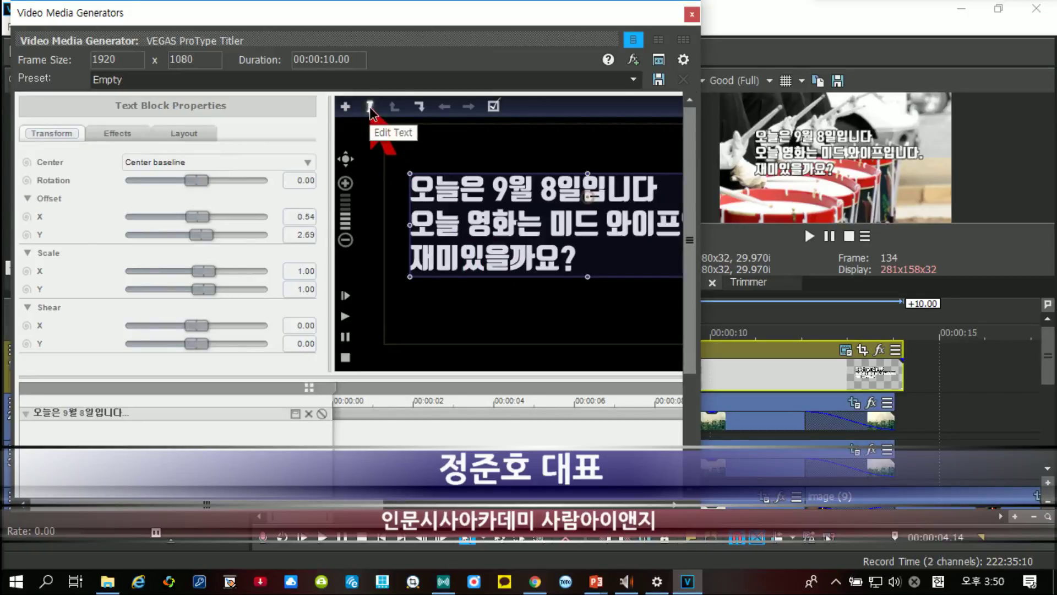
{"action": "left_click", "coordinate": [52, 134]}
{"action": "left_click", "coordinate": [127, 134]}
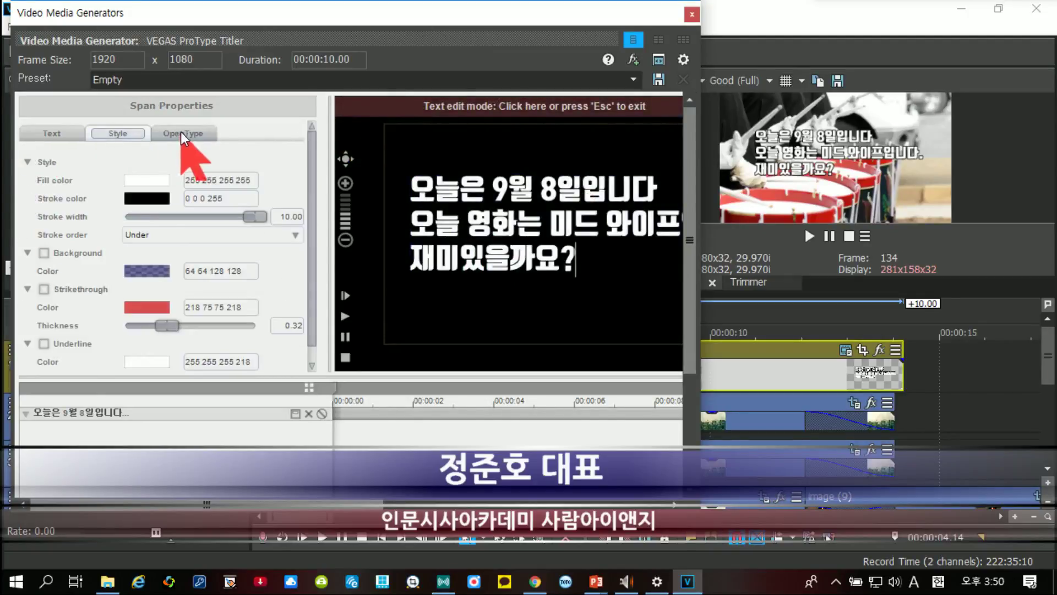
{"action": "left_click", "coordinate": [182, 132]}
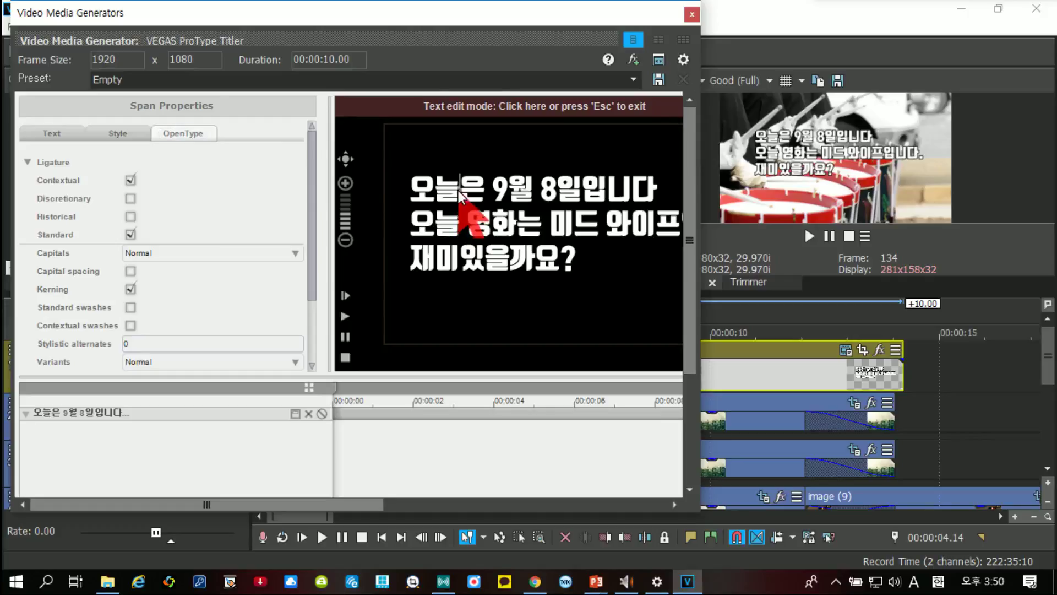
{"action": "key", "text": "Escape"}
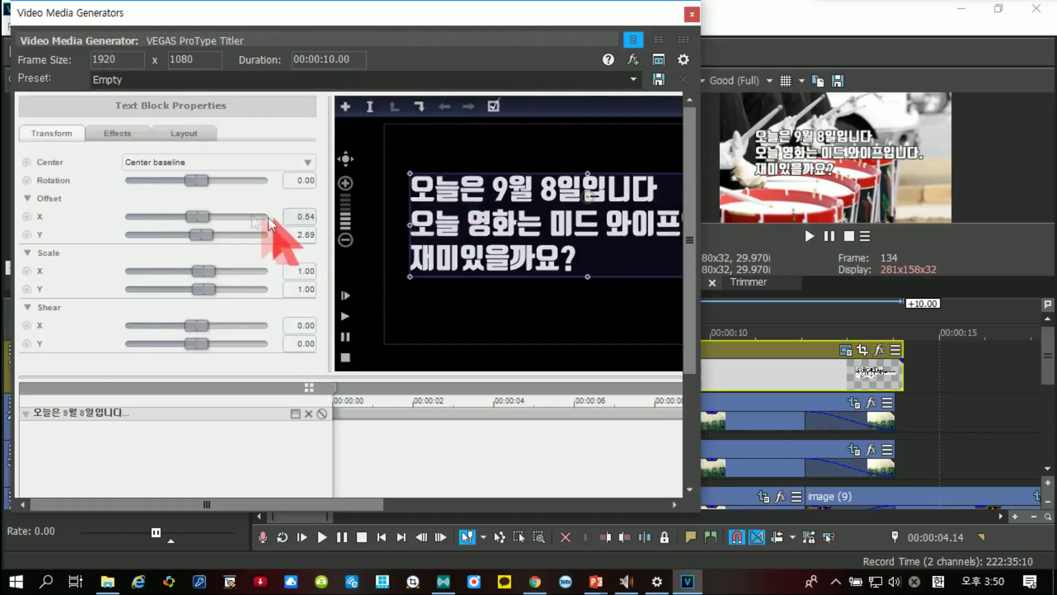
Step: Enable vertical orientation in the subtitle text block's layout properties
{"action": "left_click", "coordinate": [56, 136]}
{"action": "left_click", "coordinate": [117, 134]}
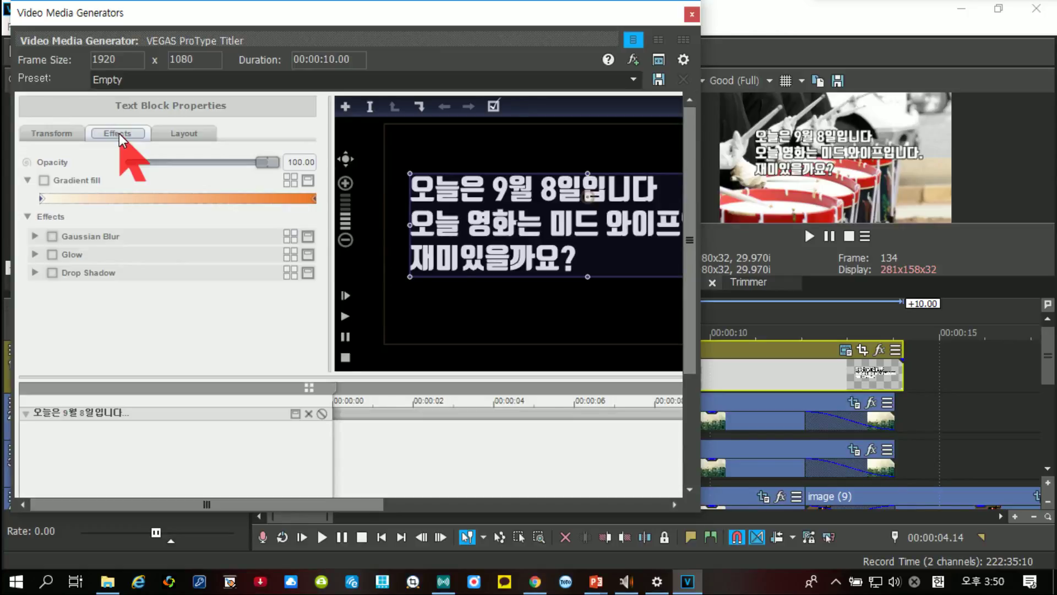
{"action": "left_click", "coordinate": [189, 133]}
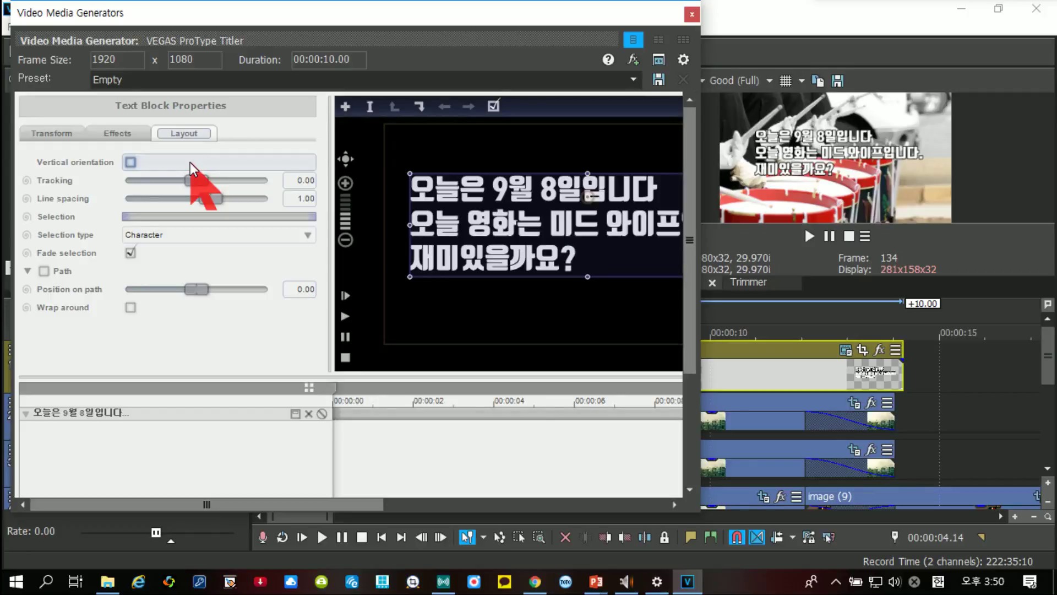
{"action": "left_click", "coordinate": [130, 161]}
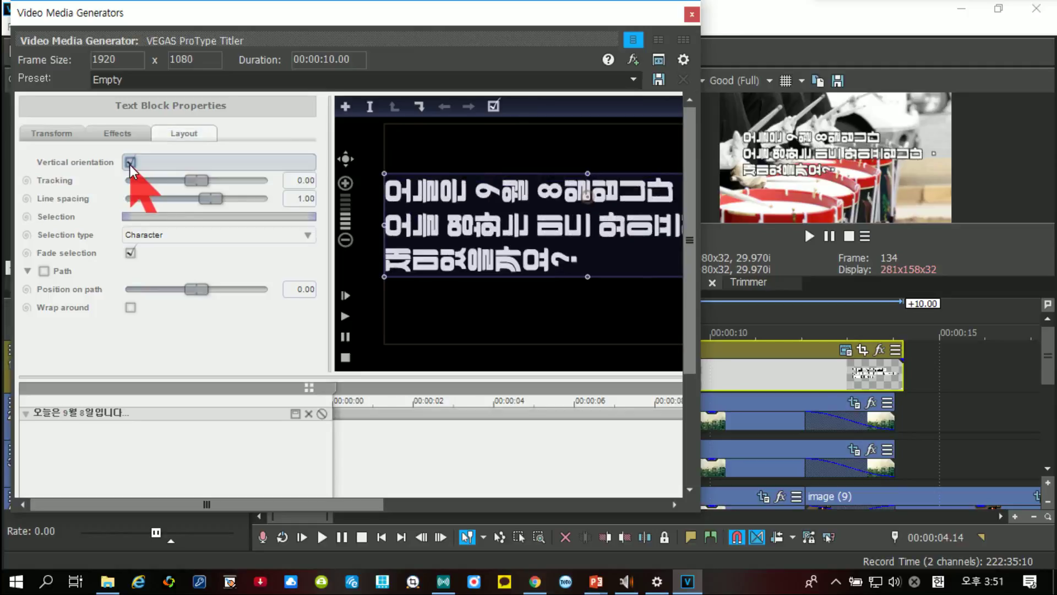
Step: Rotate the text block freehand by about 90 degrees so its lines run downward, and move it to the right side of the frame
{"action": "scroll", "coordinate": [506, 270], "scroll_direction": "down", "scroll_amount": 4}
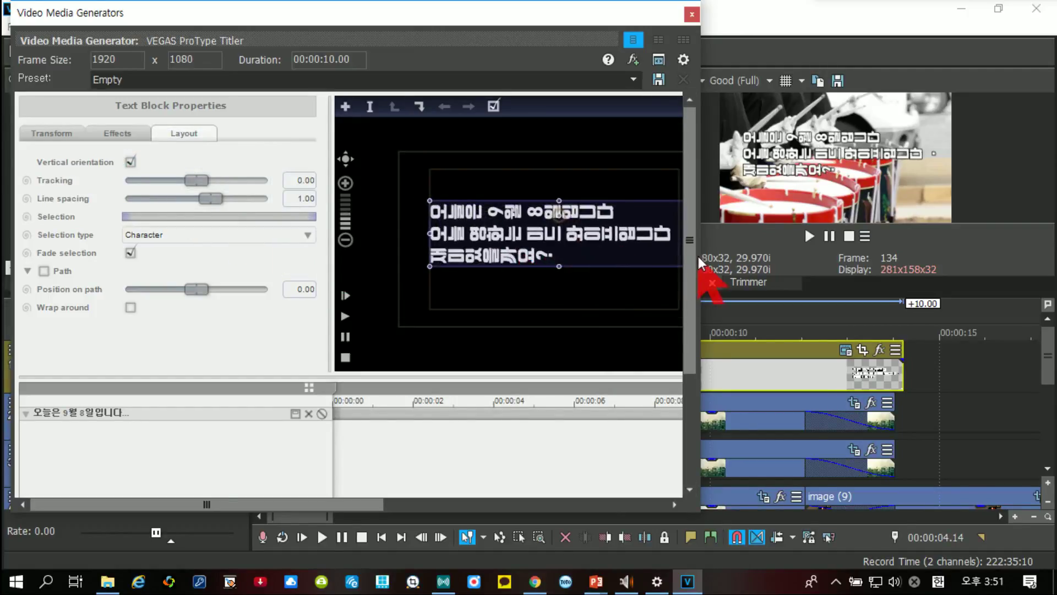
{"action": "left_click_drag", "start_coordinate": [700, 256], "coordinate": [809, 255]}
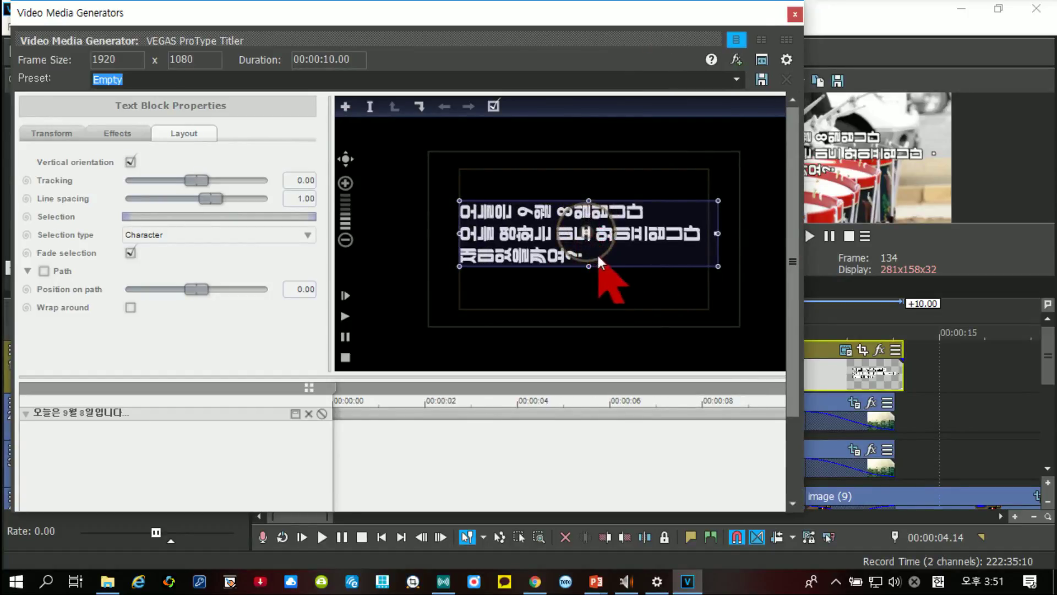
{"action": "left_click_drag", "start_coordinate": [599, 258], "coordinate": [530, 257]}
{"action": "left_click_drag", "start_coordinate": [615, 117], "coordinate": [694, 213]}
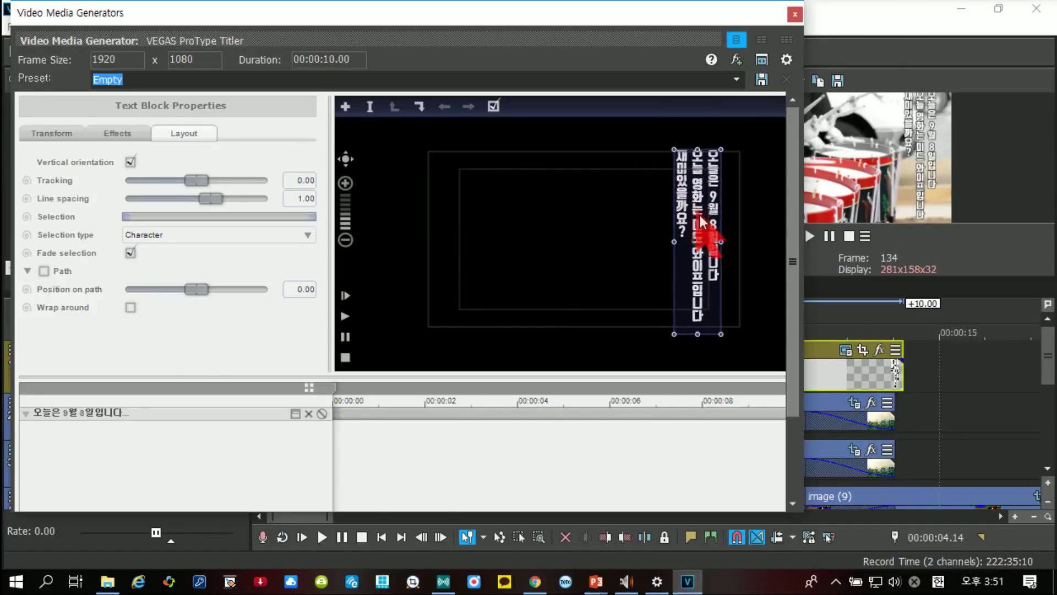
Step: Add a line break after "오늘 영화는" in the subtitle and scale the text block to about 0.89 so it fits the frame
{"action": "double_click", "coordinate": [701, 251]}
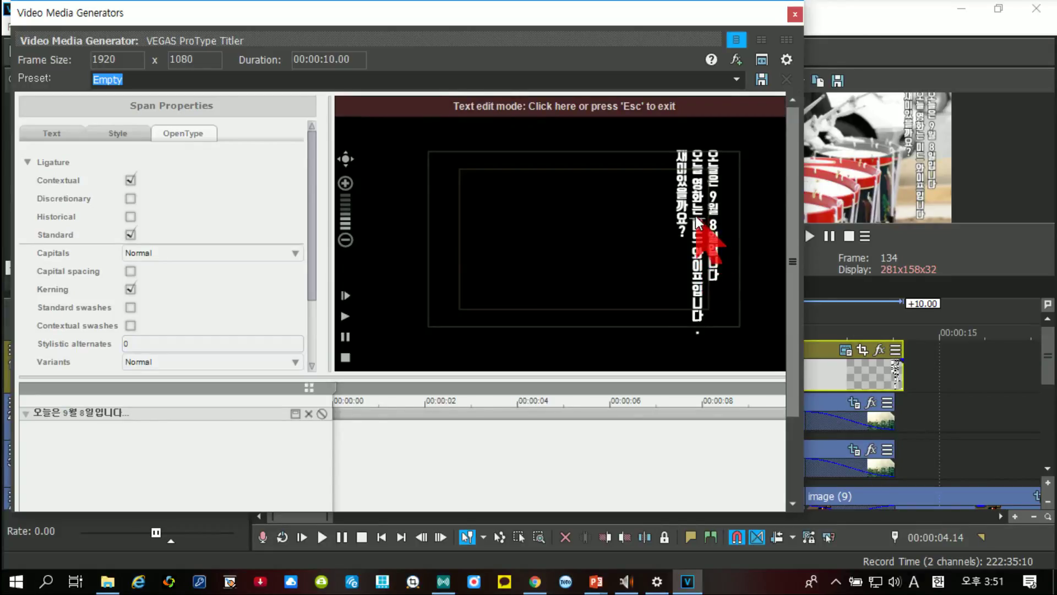
{"action": "left_click", "coordinate": [620, 104]}
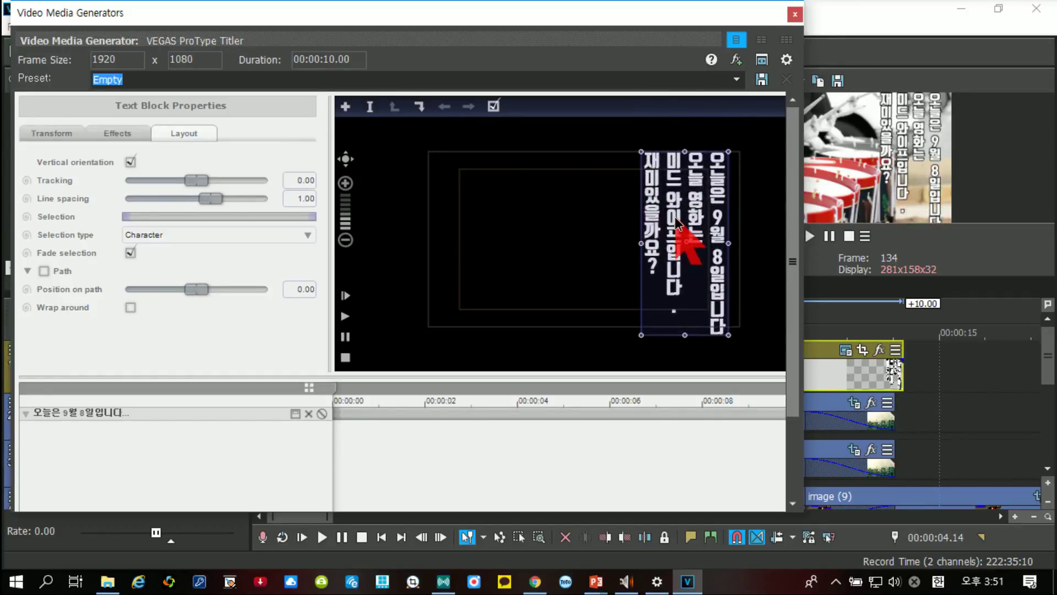
{"action": "left_click_drag", "start_coordinate": [727, 334], "coordinate": [719, 315]}
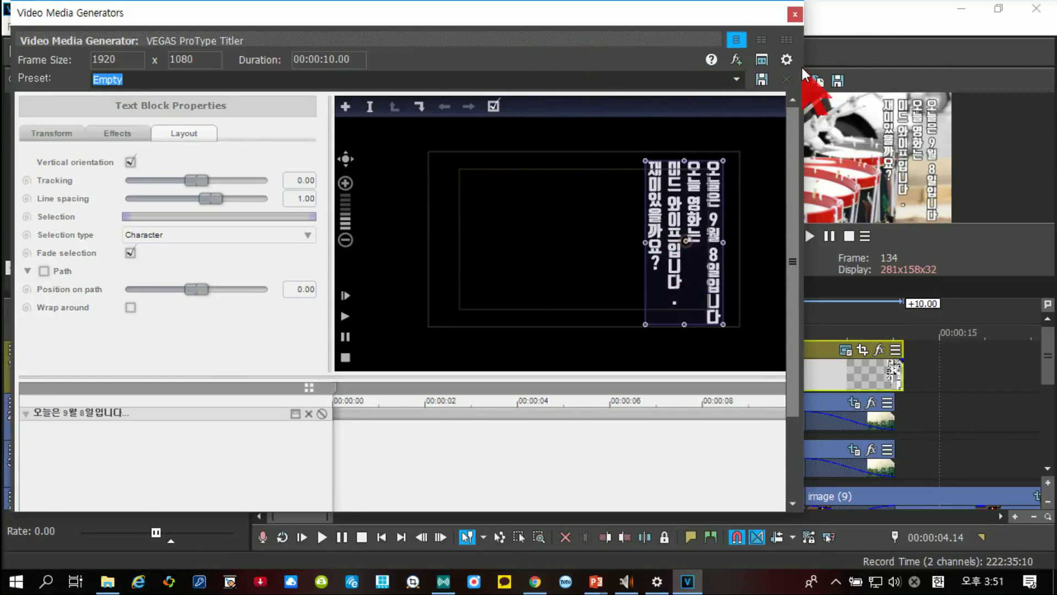
{"action": "left_click_drag", "start_coordinate": [803, 67], "coordinate": [629, 69]}
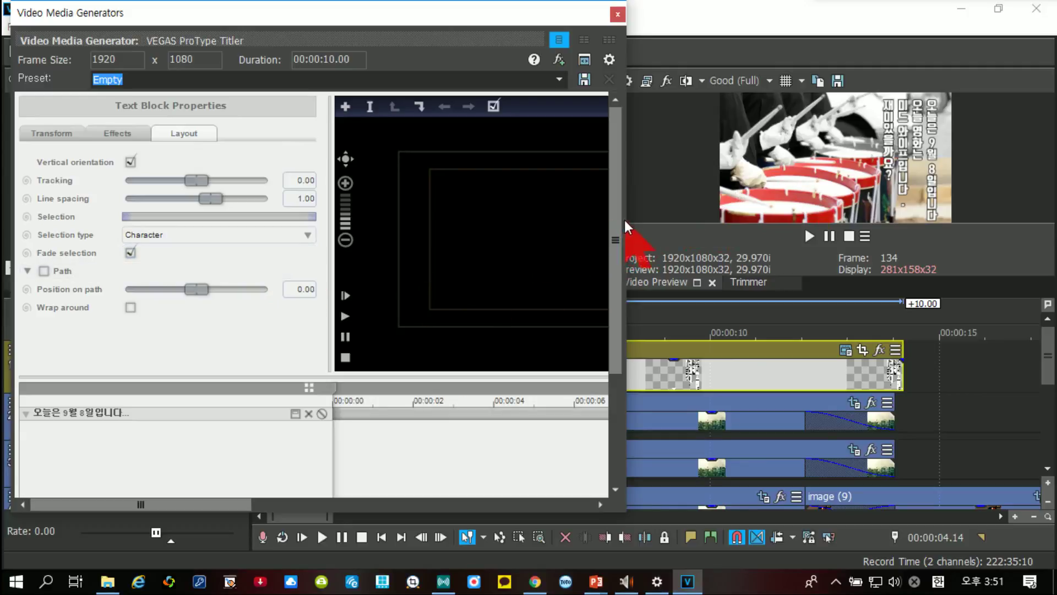
{"action": "left_click_drag", "start_coordinate": [625, 219], "coordinate": [758, 223]}
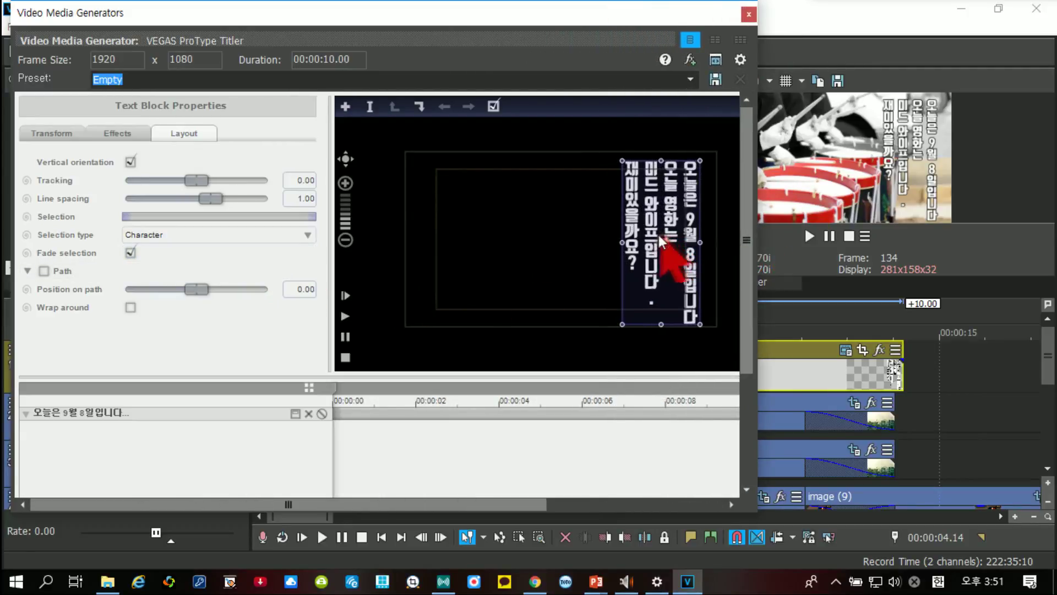
Step: Set the text block's rotation to exactly 90 in its transform properties
{"action": "left_click", "coordinate": [53, 134]}
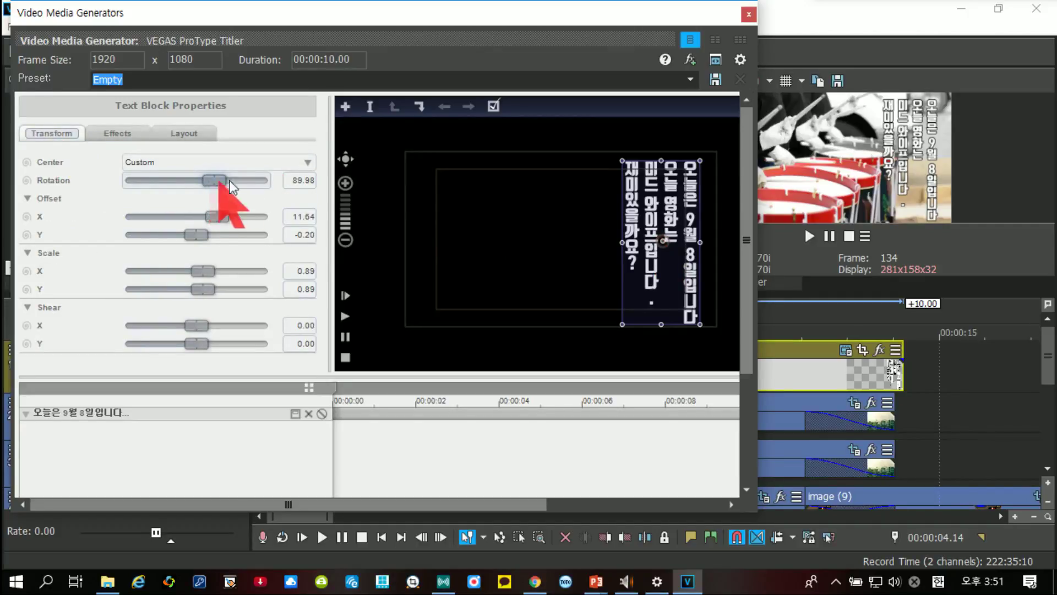
{"action": "left_click", "coordinate": [298, 181]}
{"action": "type", "text": "90"}
{"action": "key", "text": "Return"}
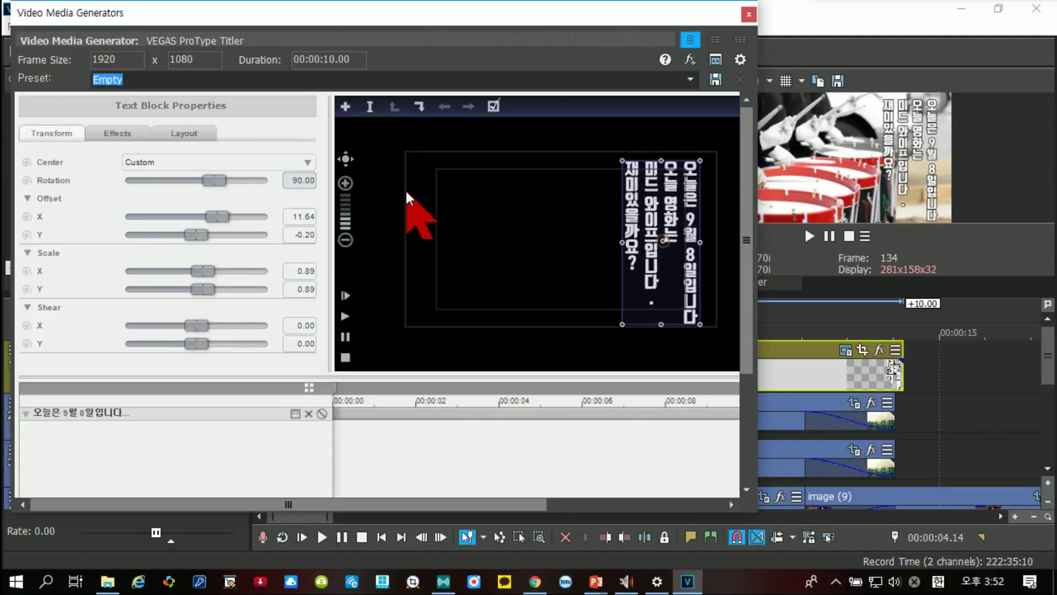
Step: Set the text block's rotation to 45 so the subtitle runs diagonally
{"action": "left_click", "coordinate": [298, 180]}
{"action": "type", "text": "45"}
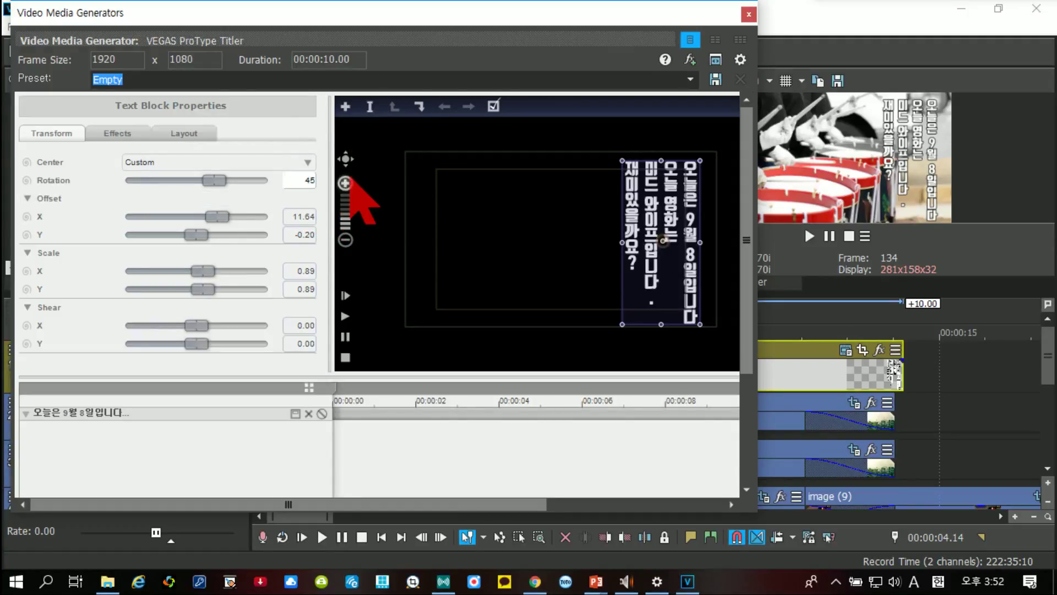
{"action": "key", "text": "Return"}
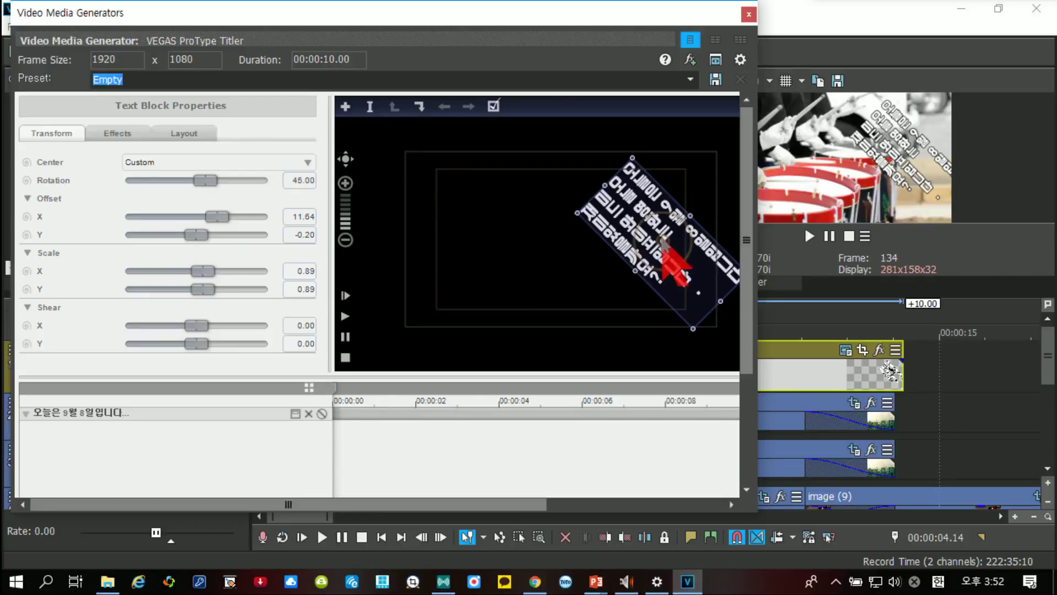
Step: Rotate the text block freehand around its center in the preview to about 83.67 degrees
{"action": "left_click_drag", "start_coordinate": [686, 249], "coordinate": [681, 265]}
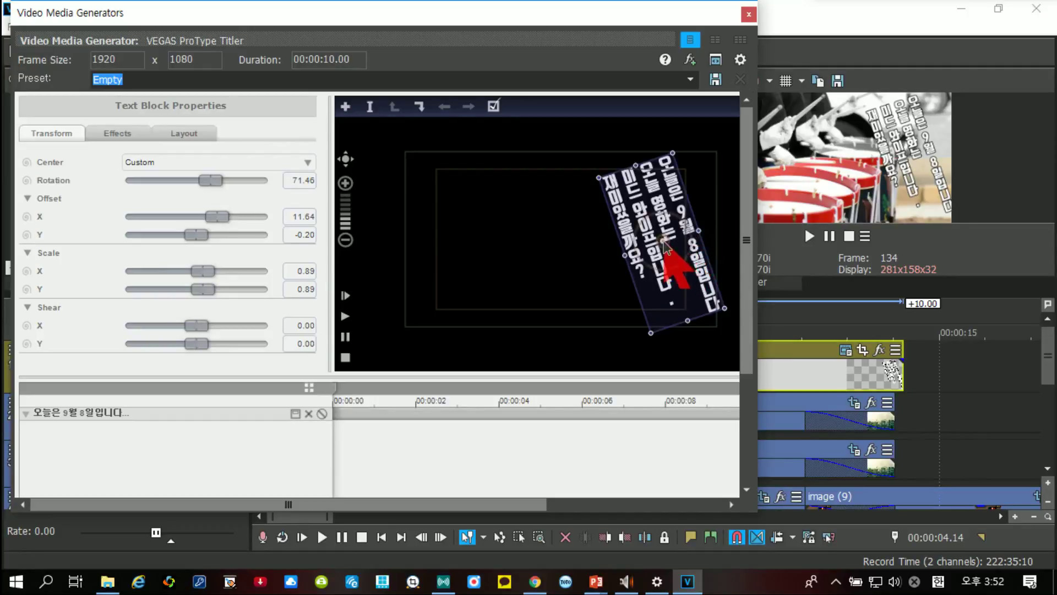
{"action": "mouse_move", "coordinate": [688, 261]}
{"action": "left_mouse_down"}
{"action": "mouse_move", "coordinate": [679, 273]}
{"action": "mouse_move", "coordinate": [685, 260]}
{"action": "left_mouse_up"}
{"action": "right_click", "coordinate": [684, 259]}
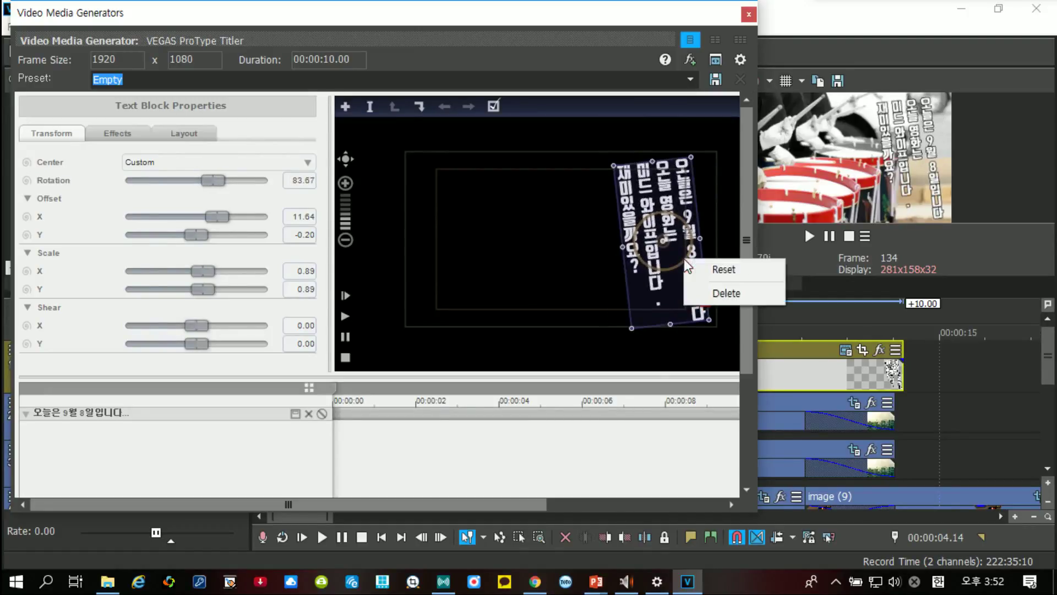
{"action": "left_click", "coordinate": [681, 255]}
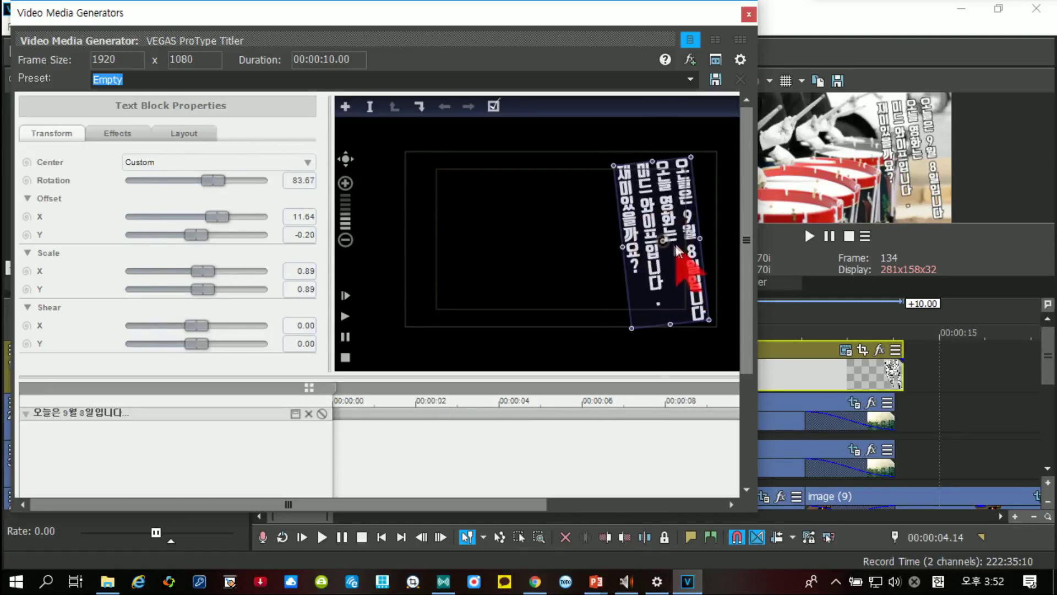
Step: Enter 90 as the text block's rotation to straighten the tilted vertical subtitle
{"action": "double_click", "coordinate": [301, 180]}
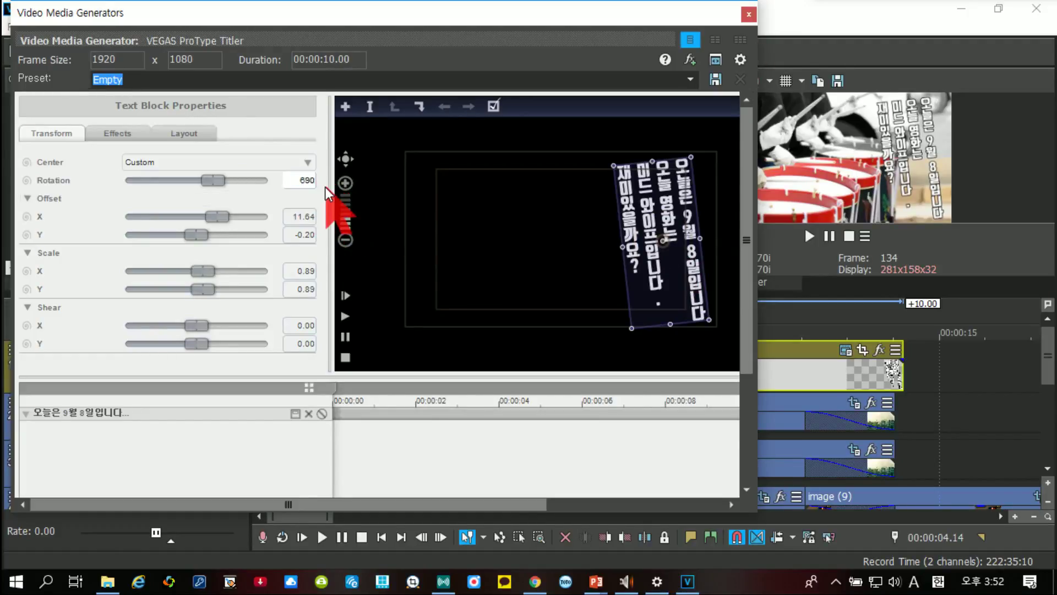
{"action": "double_click", "coordinate": [306, 180]}
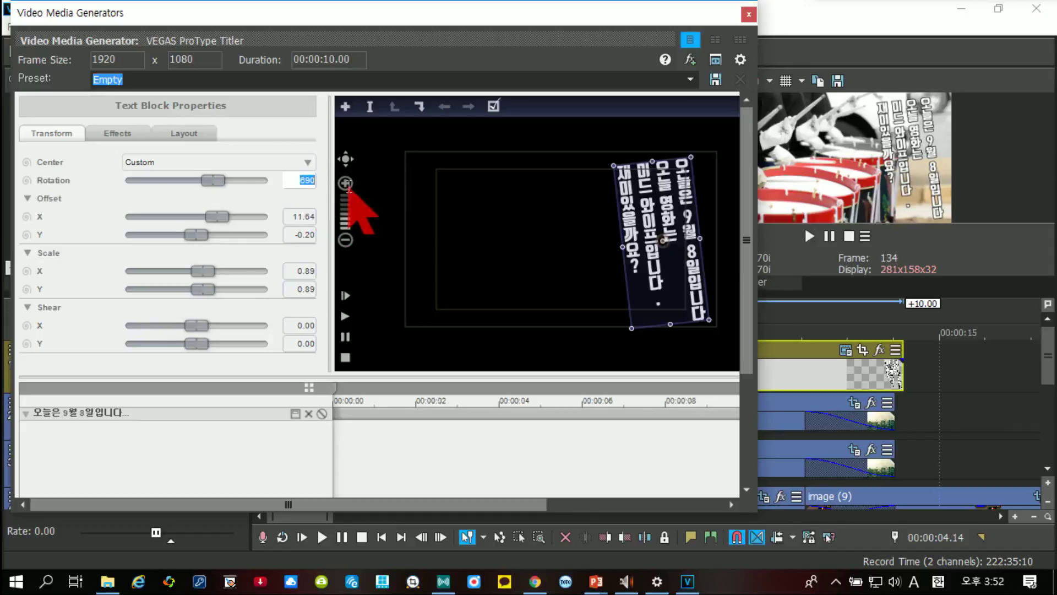
{"action": "type", "text": "90"}
{"action": "key", "text": "Return"}
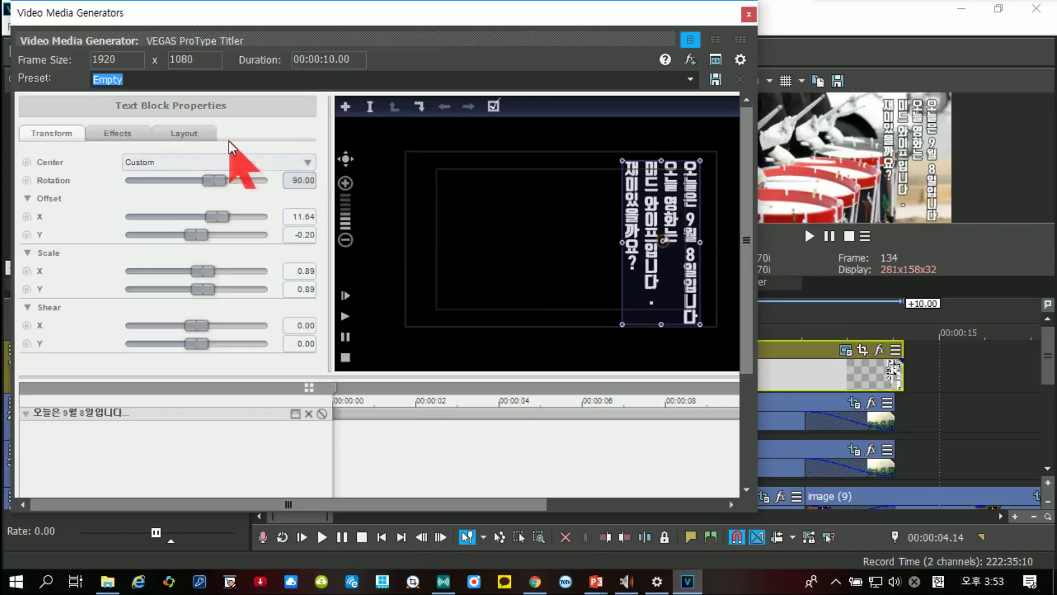
Step: Turn off vertical orientation in the text block's layout properties
{"action": "left_click", "coordinate": [186, 135]}
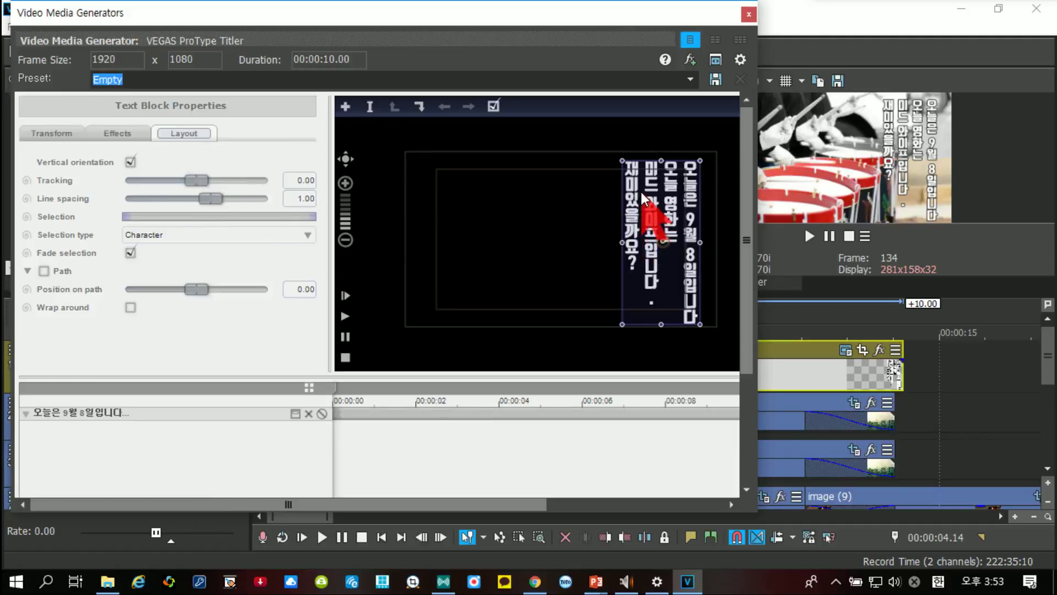
{"action": "left_click", "coordinate": [130, 162]}
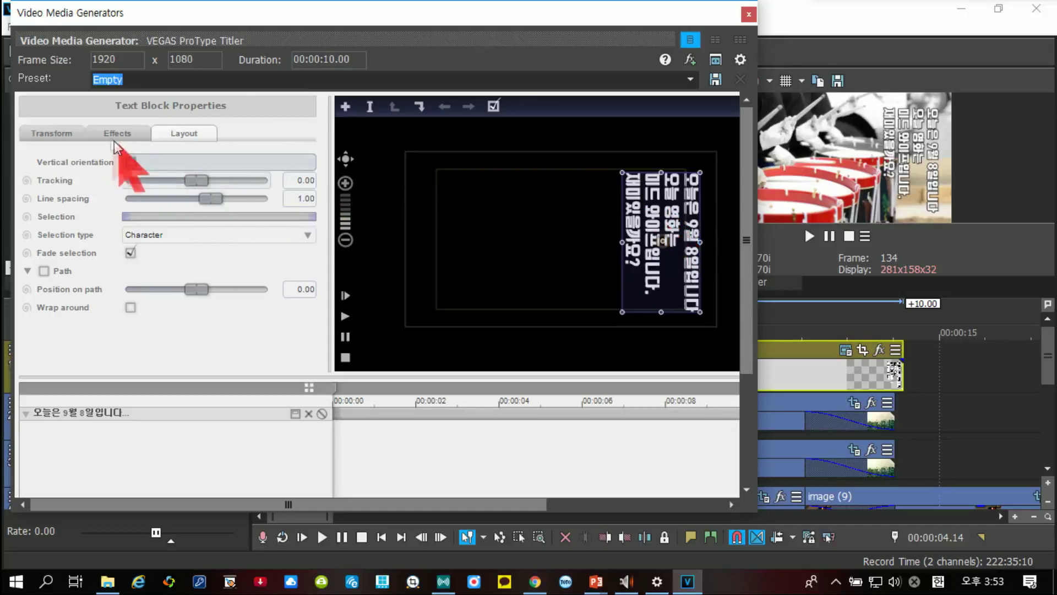
Step: Set the text block's rotation to 0 and move the horizontal subtitle near the middle of the frame
{"action": "left_click", "coordinate": [59, 135]}
{"action": "left_click", "coordinate": [300, 180]}
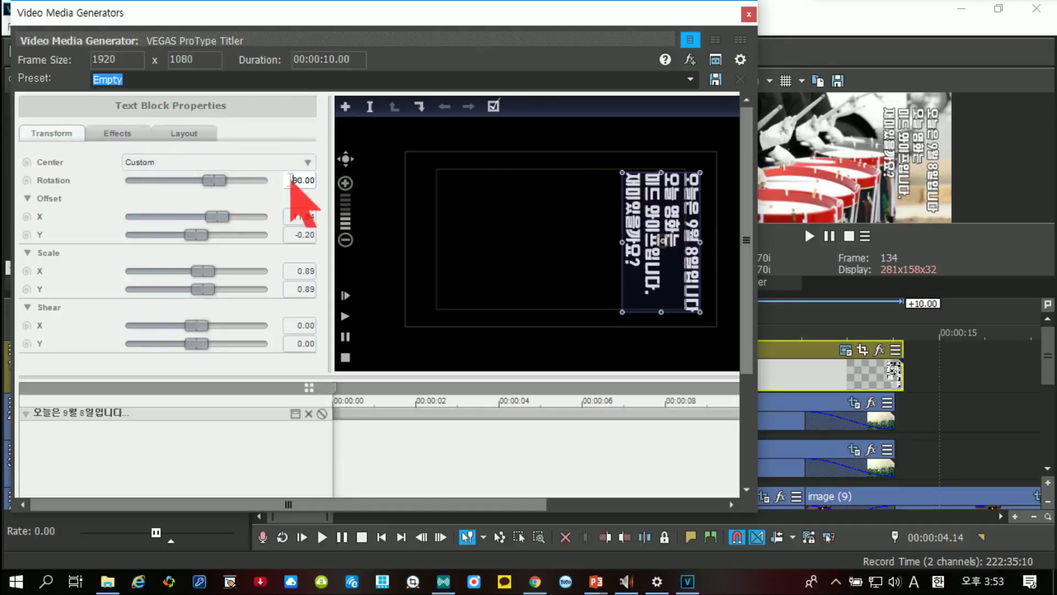
{"action": "type", "text": "0"}
{"action": "key", "text": "Return"}
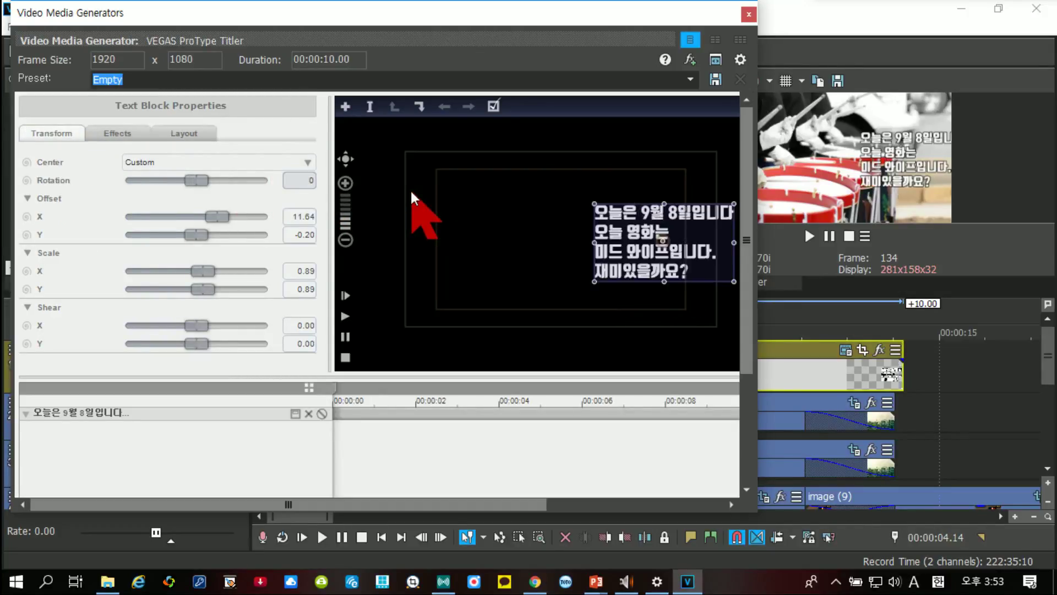
{"action": "left_click_drag", "start_coordinate": [629, 256], "coordinate": [516, 267]}
Step: Try a tracking of about 3.95 and a changed line spacing on the text block, resetting both to their defaults
{"action": "left_click", "coordinate": [185, 134]}
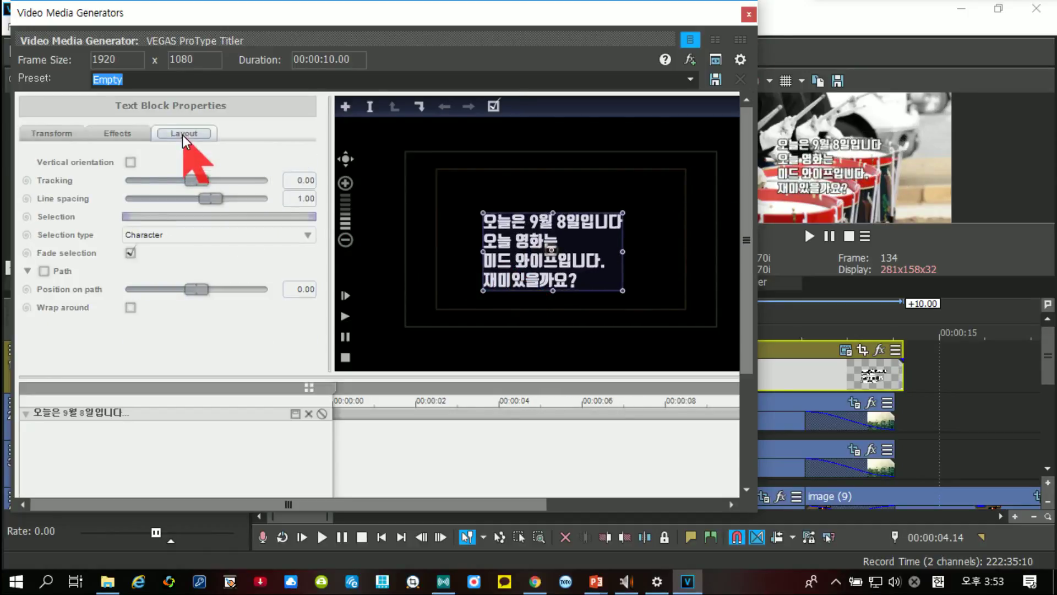
{"action": "left_click_drag", "start_coordinate": [194, 181], "coordinate": [220, 183]}
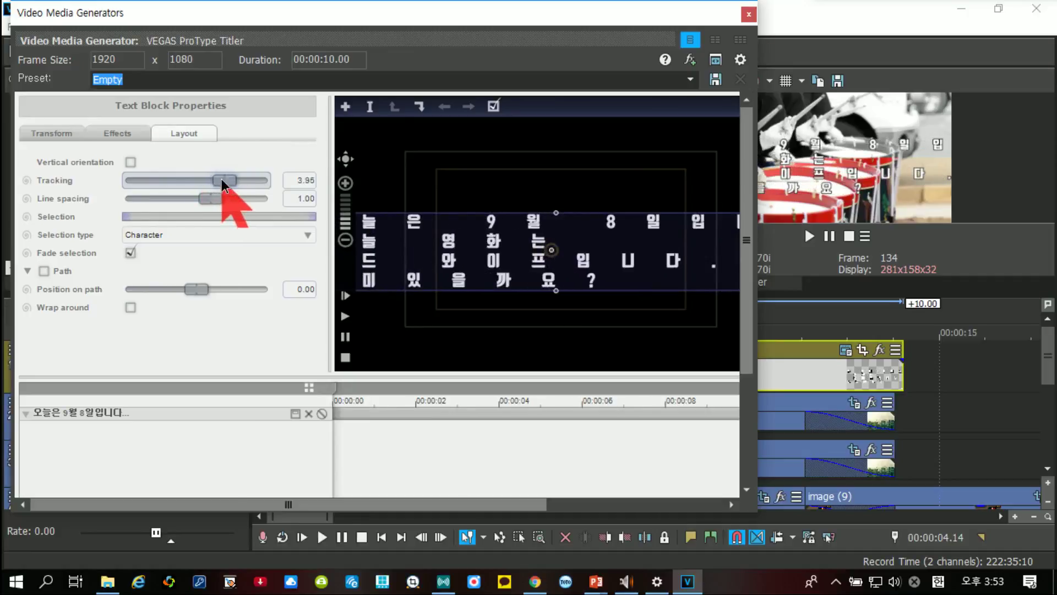
{"action": "double_click", "coordinate": [221, 180]}
{"action": "mouse_move", "coordinate": [212, 199]}
{"action": "left_mouse_down"}
{"action": "mouse_move", "coordinate": [195, 199]}
{"action": "mouse_move", "coordinate": [227, 198]}
{"action": "mouse_move", "coordinate": [217, 198]}
{"action": "left_mouse_up"}
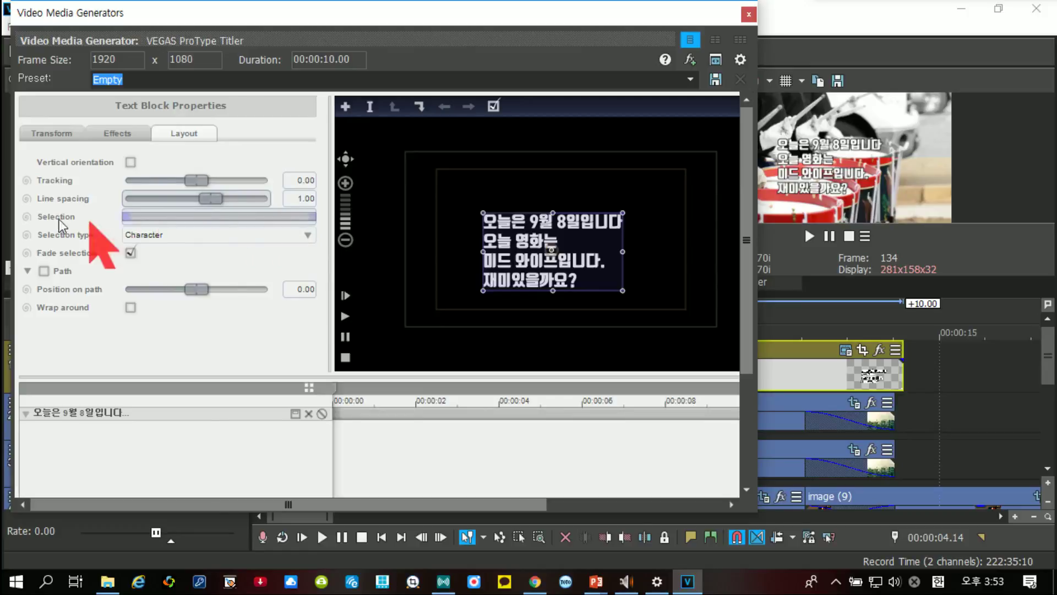
Step: Switch keyframe animation for the text block's Selection property on and back off
{"action": "left_click", "coordinate": [27, 216]}
{"action": "left_click", "coordinate": [27, 216]}
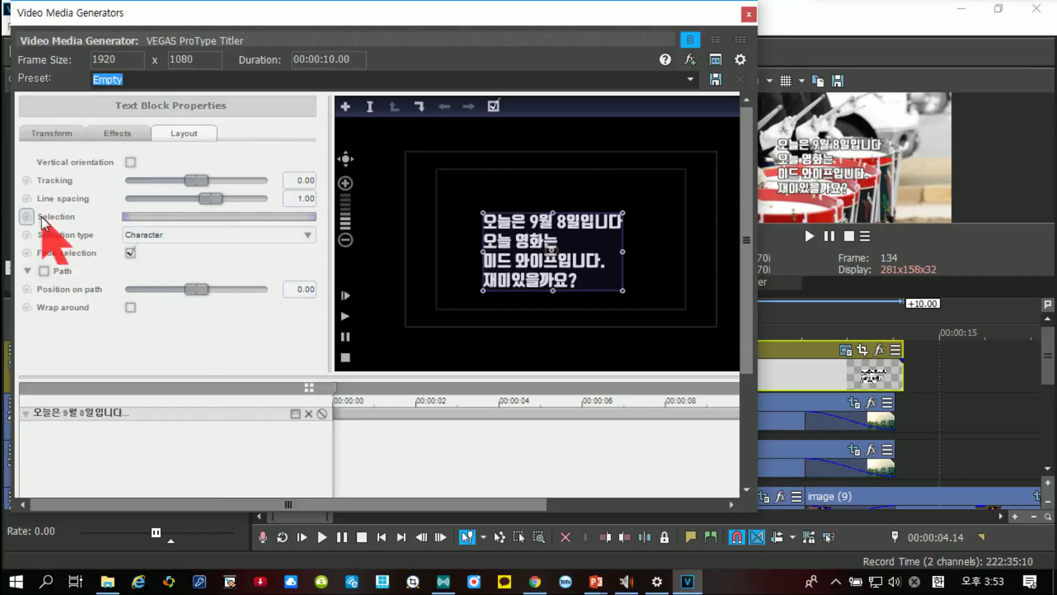
Step: Enable keyframe animation for the text block's Selection and Selection type, keeping Character as the type, and enlarge the keyframe area
{"action": "left_click", "coordinate": [26, 216]}
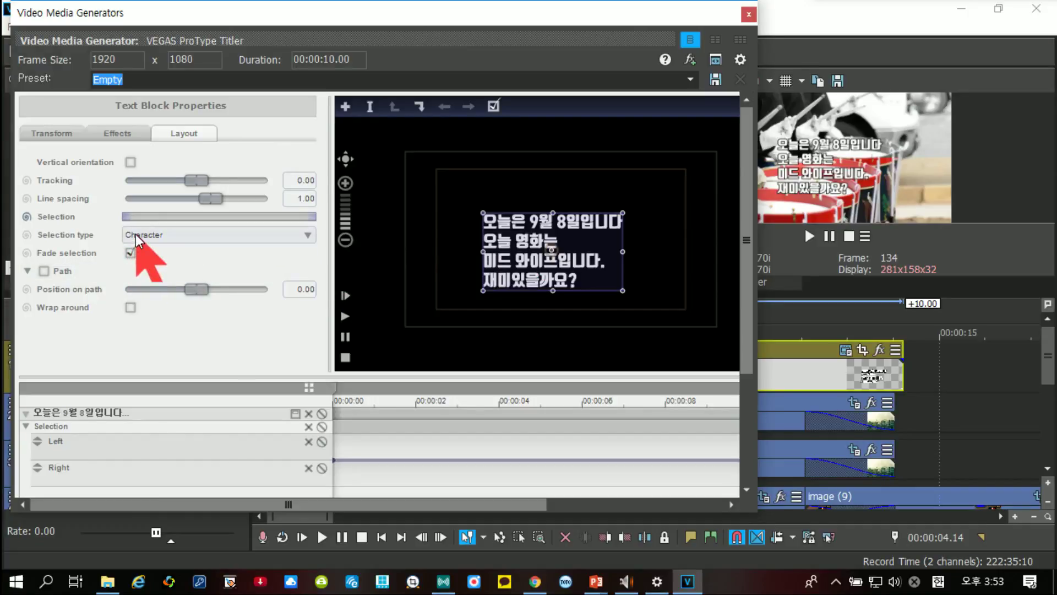
{"action": "left_click", "coordinate": [167, 234]}
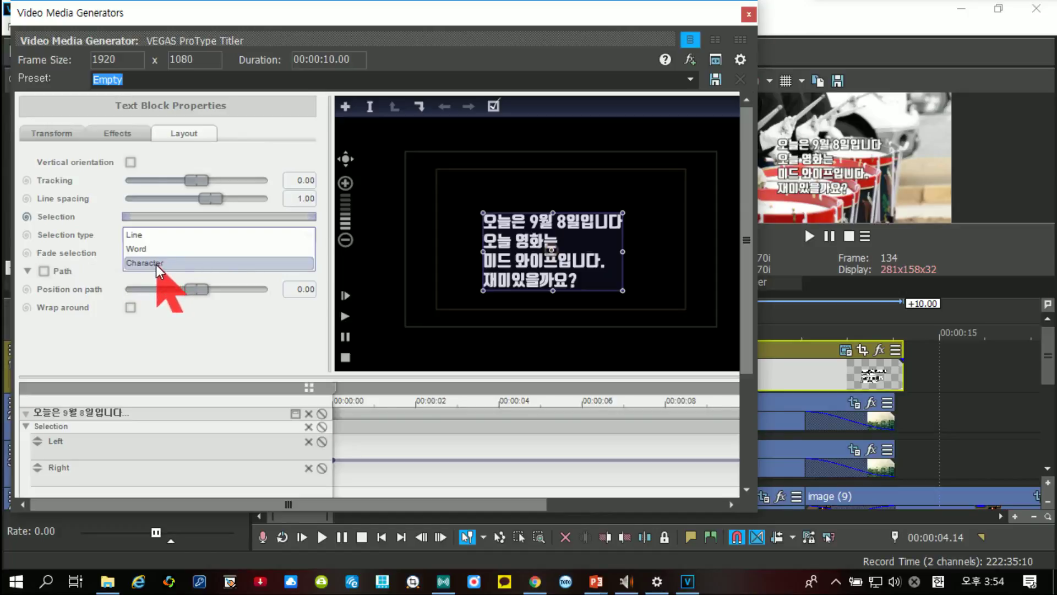
{"action": "left_click", "coordinate": [157, 265]}
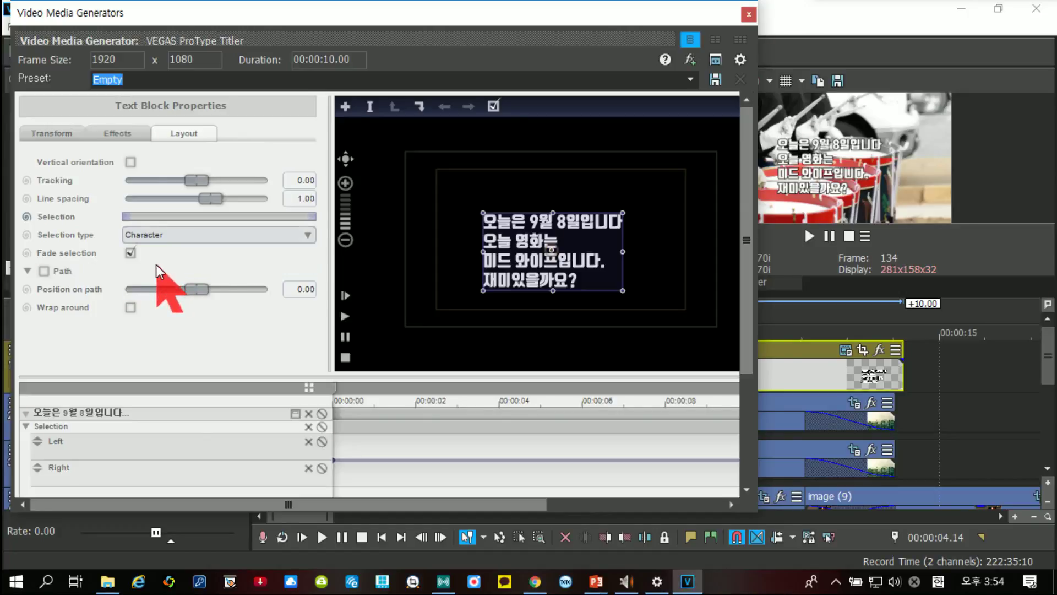
{"action": "left_click", "coordinate": [27, 236]}
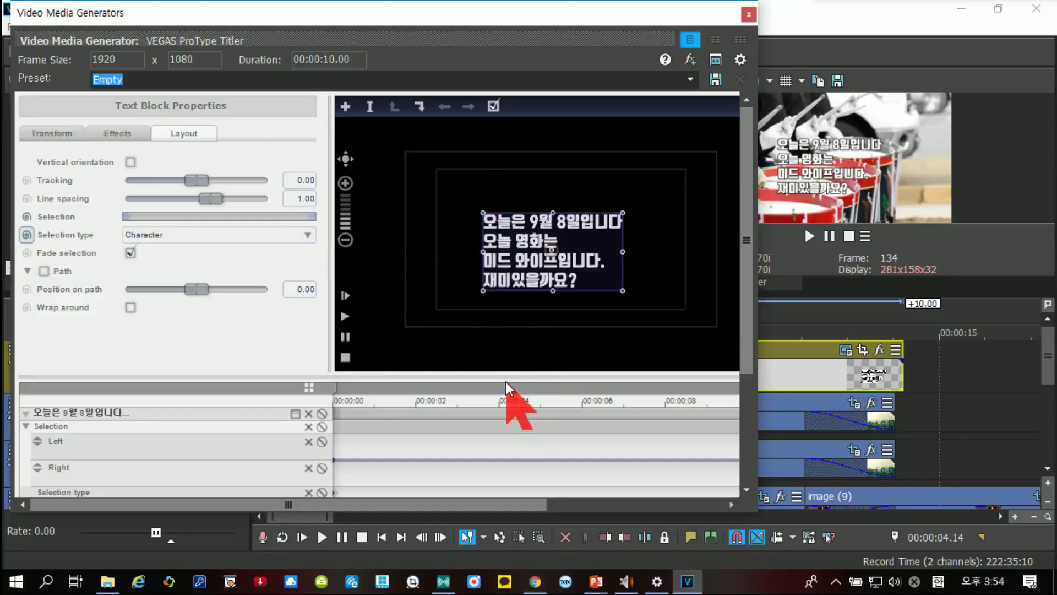
{"action": "left_click_drag", "start_coordinate": [507, 383], "coordinate": [507, 295]}
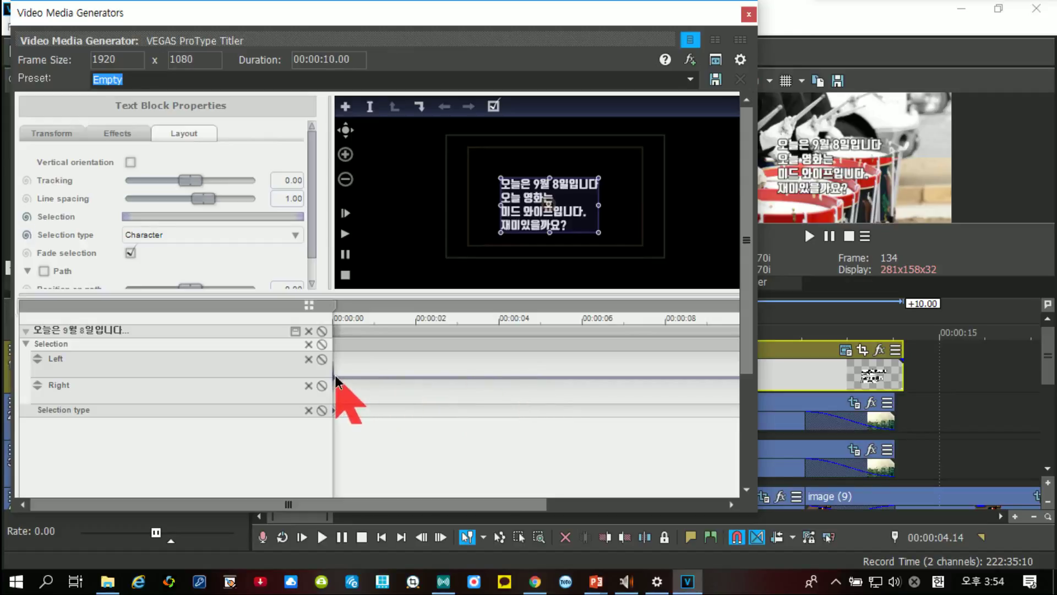
Step: Animate the Right selection curve from fully hidden text at the start to the complete text at about 5 seconds, and scrub through the reveal
{"action": "left_click_drag", "start_coordinate": [333, 378], "coordinate": [335, 387]}
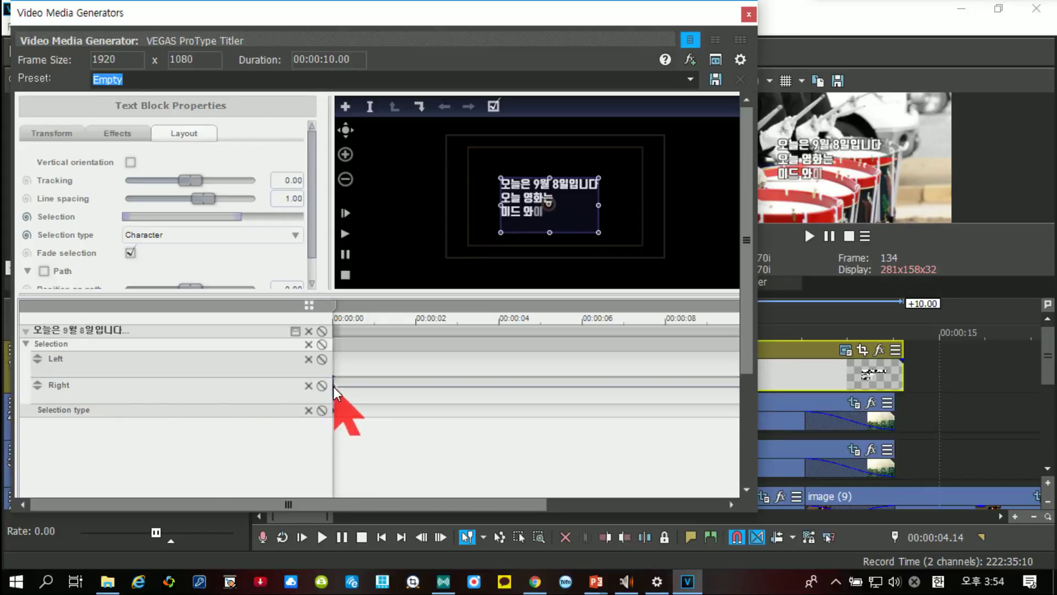
{"action": "left_click_drag", "start_coordinate": [333, 386], "coordinate": [335, 403]}
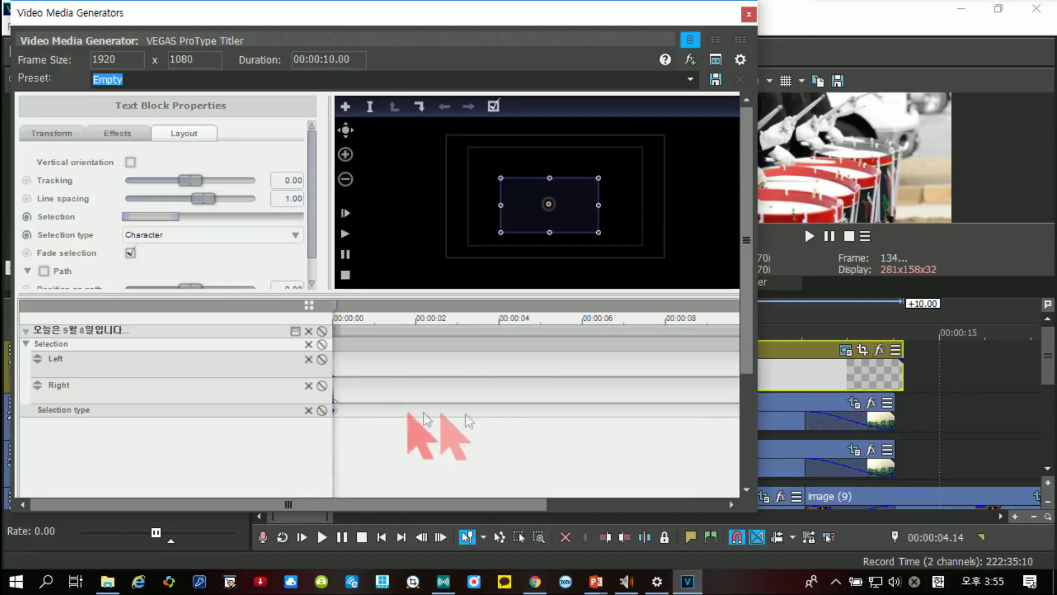
{"action": "left_click_drag", "start_coordinate": [536, 402], "coordinate": [537, 378]}
{"action": "left_click_drag", "start_coordinate": [355, 374], "coordinate": [535, 378]}
{"action": "left_click_drag", "start_coordinate": [341, 367], "coordinate": [460, 367]}
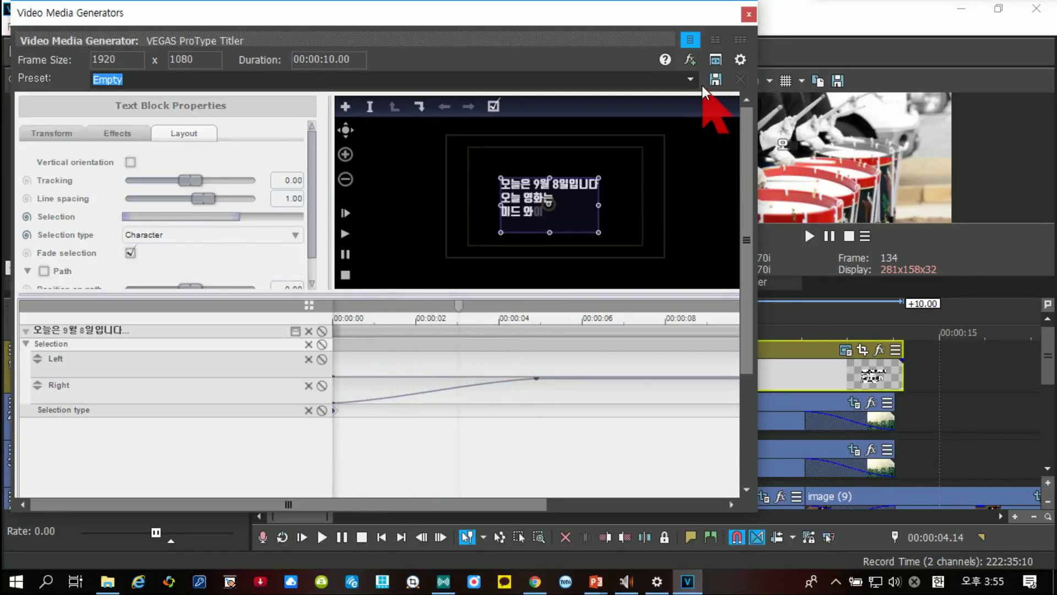
Step: Close the title generator and play the title event from its beginning on the project timeline
{"action": "left_click", "coordinate": [747, 15]}
{"action": "left_click", "coordinate": [447, 321]}
{"action": "key", "text": "space"}
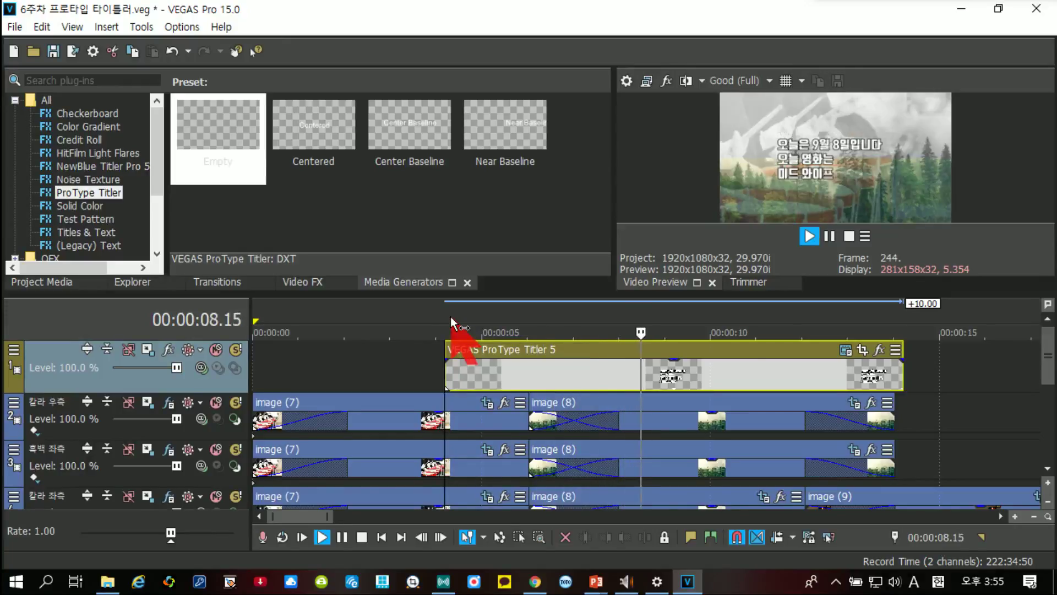
{"action": "key", "text": "space"}
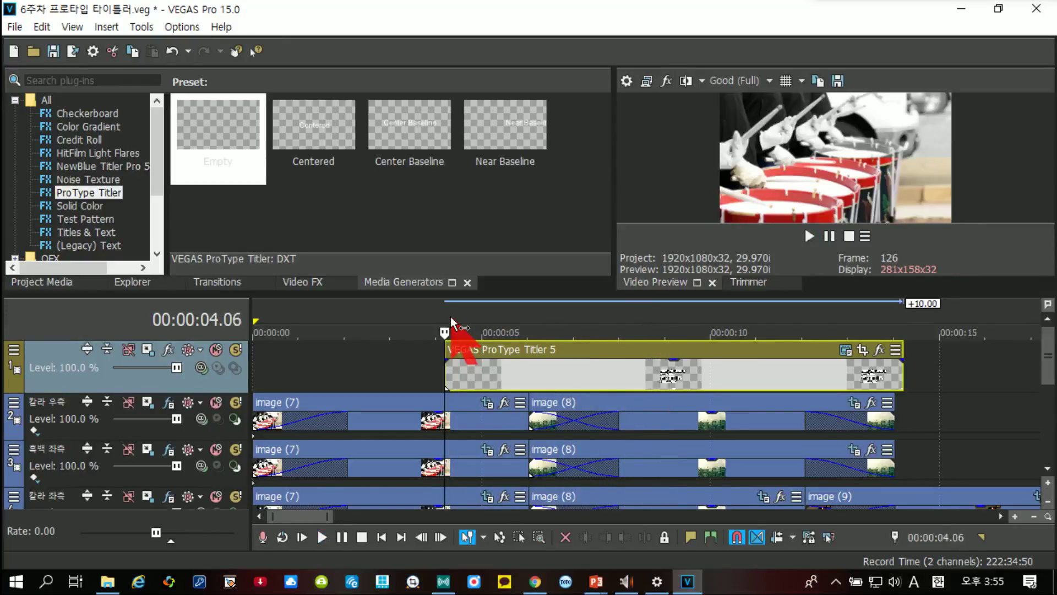
Step: Reopen the title event's generator, set the Selection type at the start to Line, and play the title from its start
{"action": "left_click", "coordinate": [846, 350]}
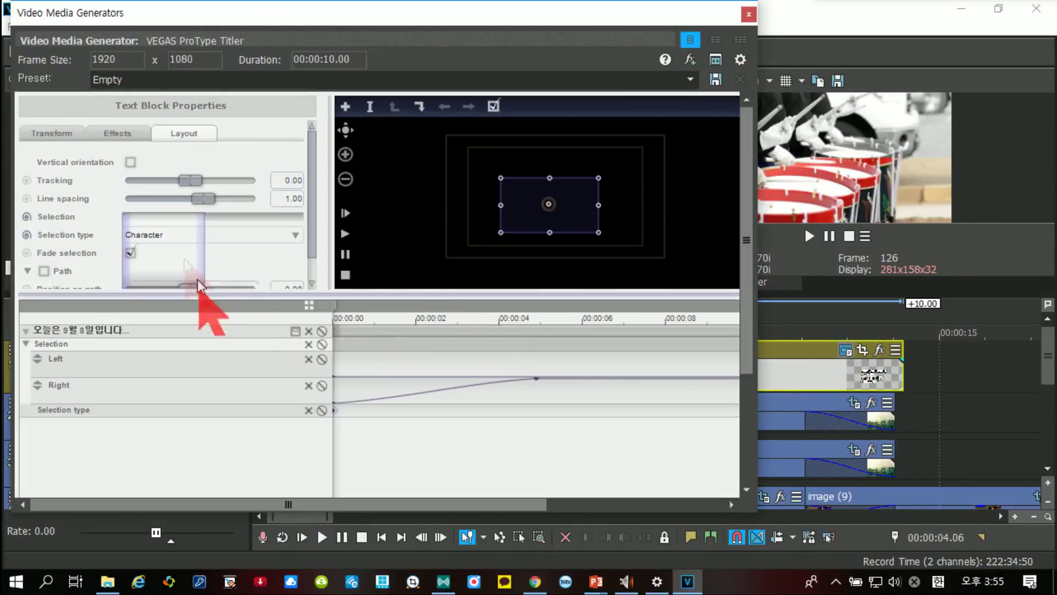
{"action": "left_click", "coordinate": [264, 235]}
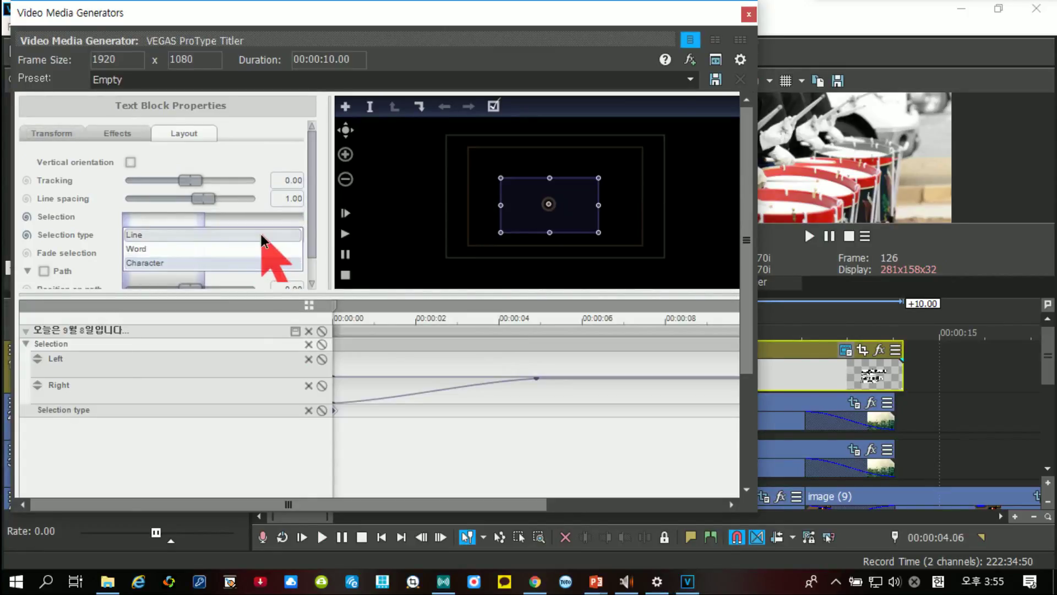
{"action": "left_click", "coordinate": [261, 233]}
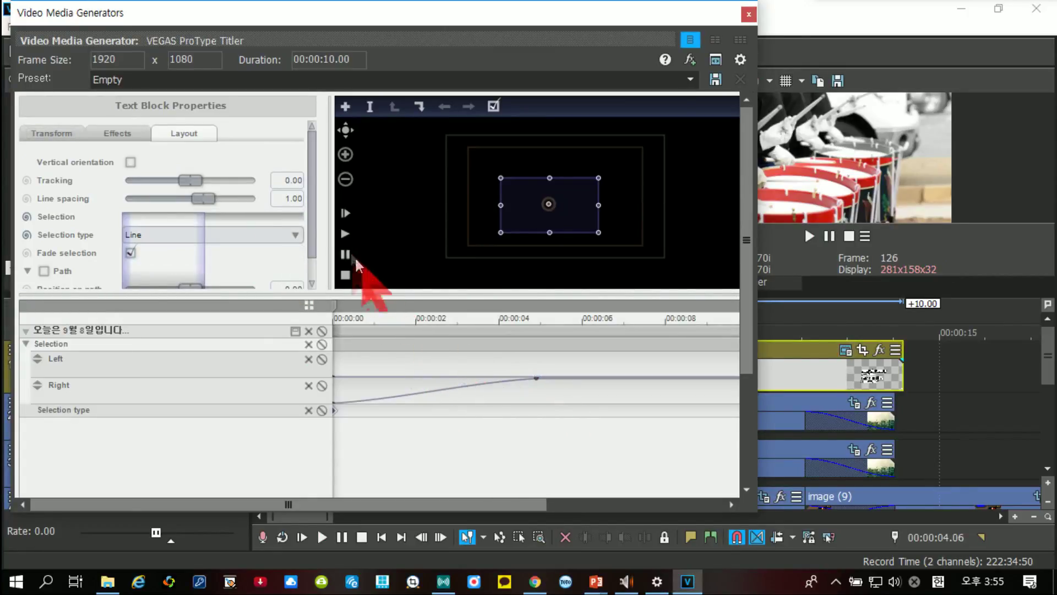
{"action": "left_click", "coordinate": [341, 212]}
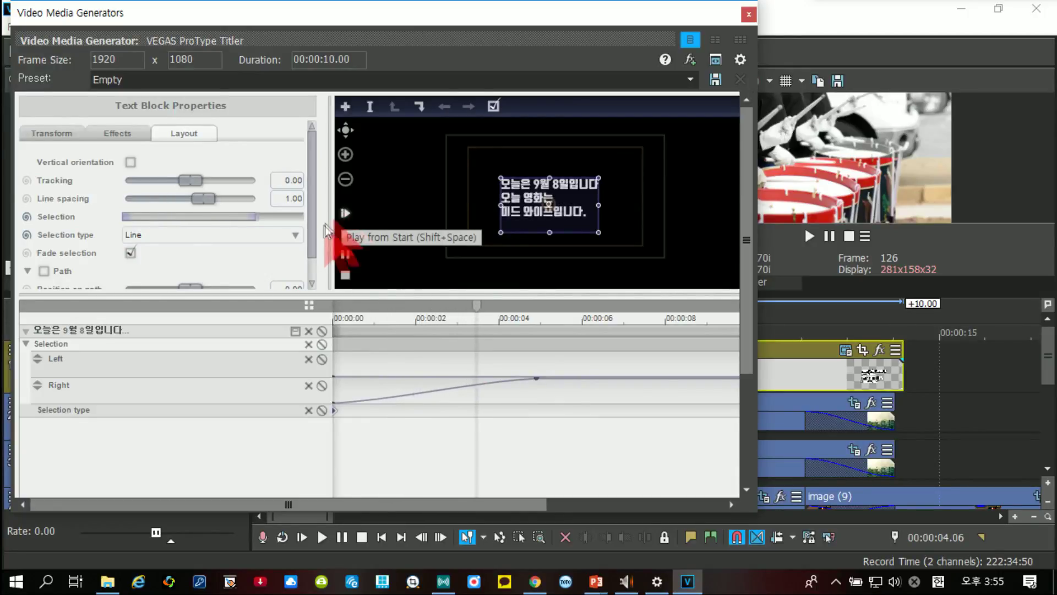
Step: Set the Selection type to Word at about 5.4 seconds and replay the title from its start
{"action": "left_click", "coordinate": [219, 236]}
{"action": "left_click", "coordinate": [205, 249]}
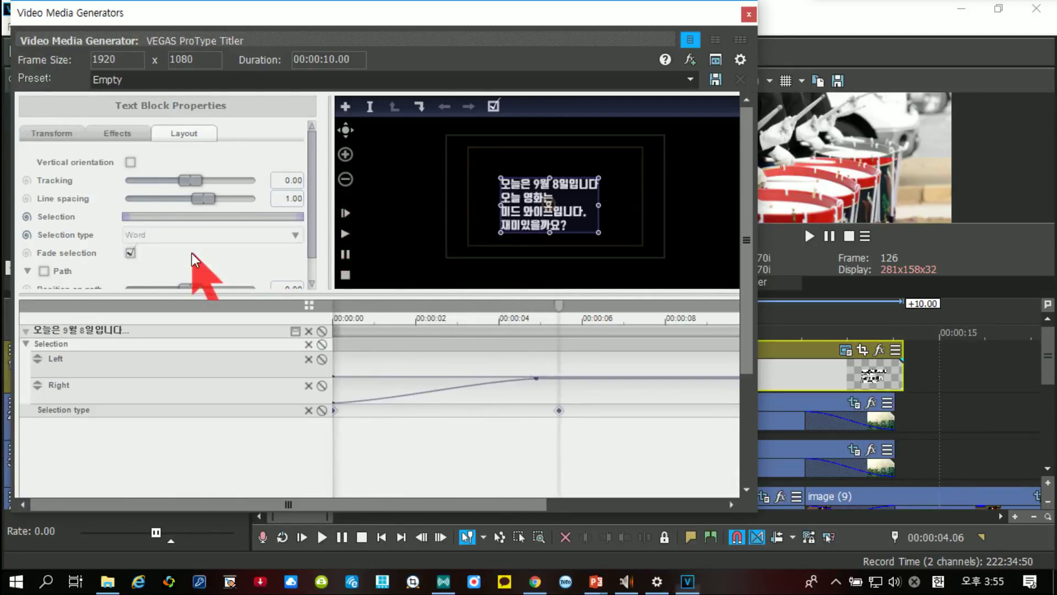
{"action": "left_click", "coordinate": [346, 213]}
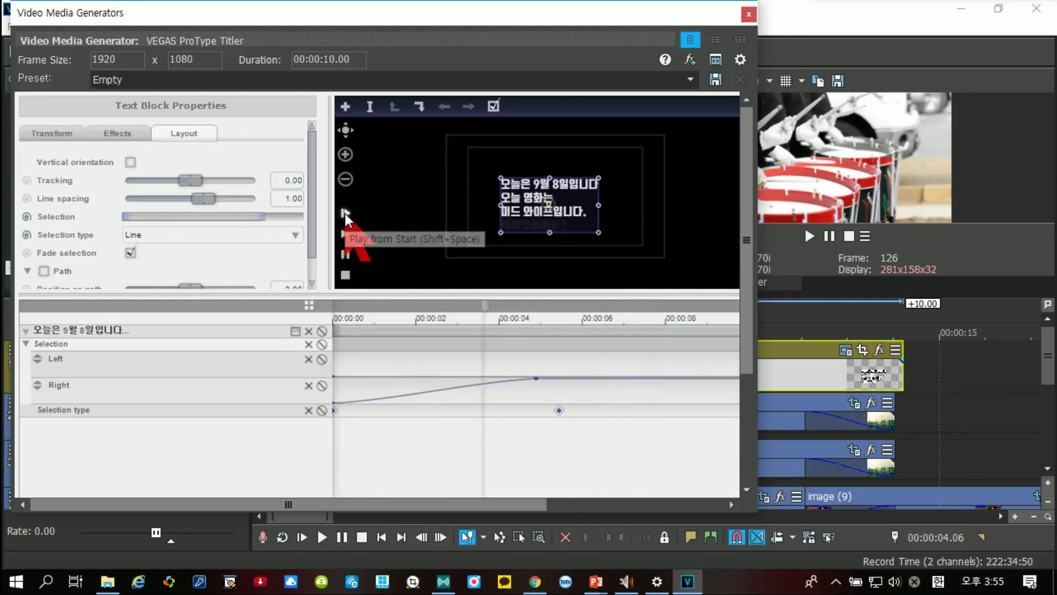
{"action": "left_click", "coordinate": [345, 214]}
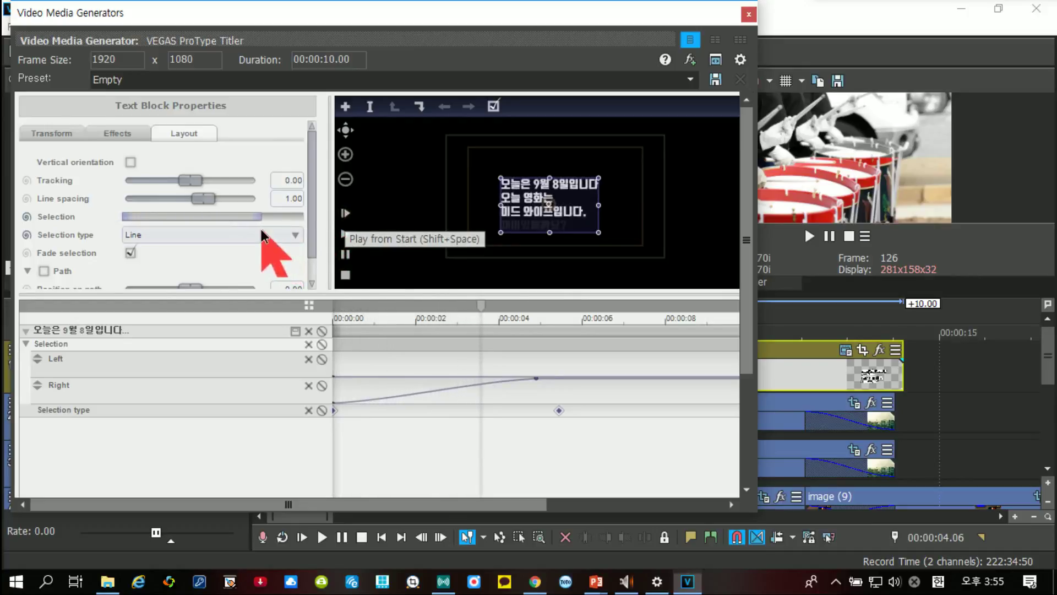
Step: Add Word keyframes for the Selection type at about 4.7 and 4.1 seconds, replaying the title between the changes
{"action": "left_click", "coordinate": [275, 240]}
{"action": "left_click", "coordinate": [160, 251]}
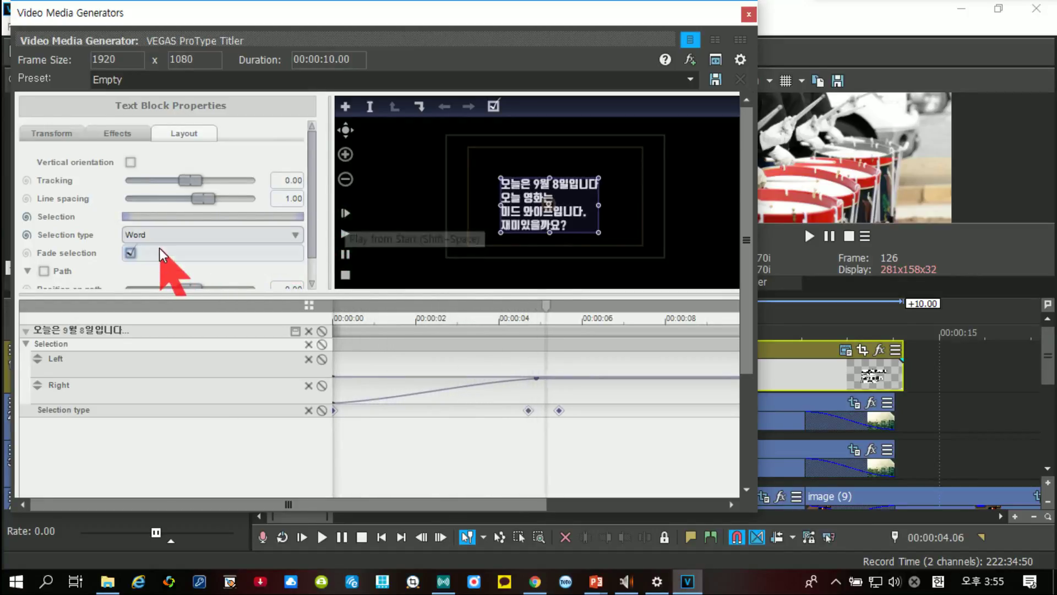
{"action": "left_click", "coordinate": [348, 214]}
{"action": "left_click", "coordinate": [212, 236]}
{"action": "left_click", "coordinate": [211, 236]}
{"action": "left_click", "coordinate": [211, 237]}
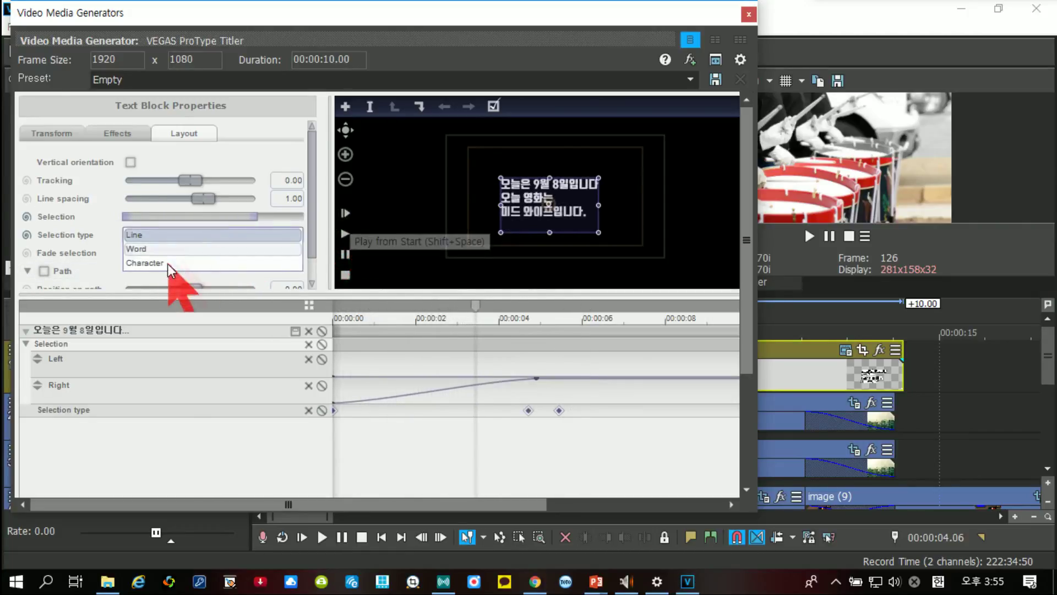
{"action": "left_click", "coordinate": [148, 249]}
{"action": "left_click", "coordinate": [128, 253]}
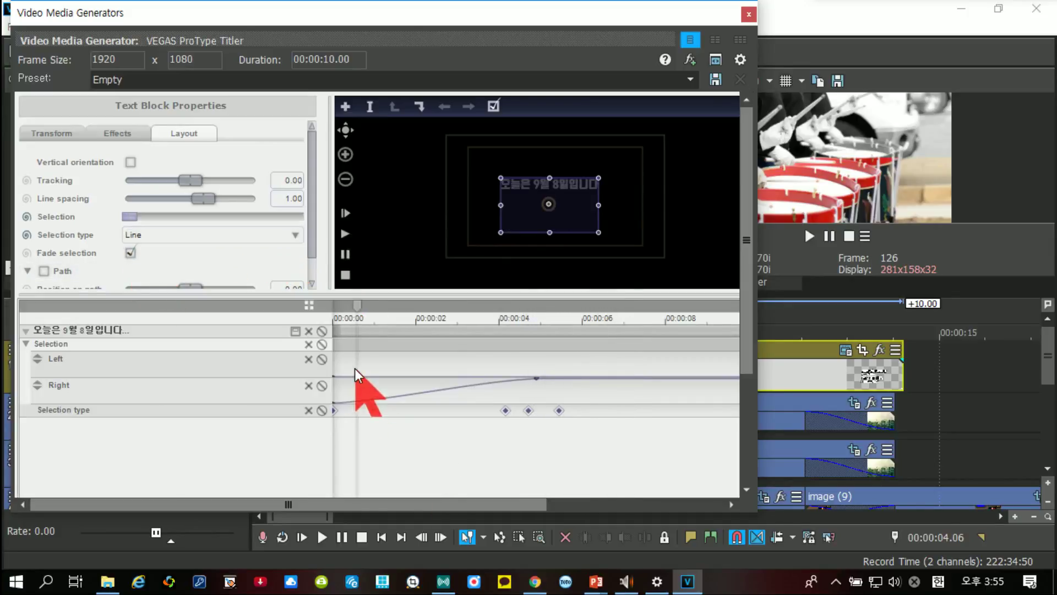
Step: Set the Selection type keyframe at time 0 to Word and play the title from its start
{"action": "left_click", "coordinate": [335, 364]}
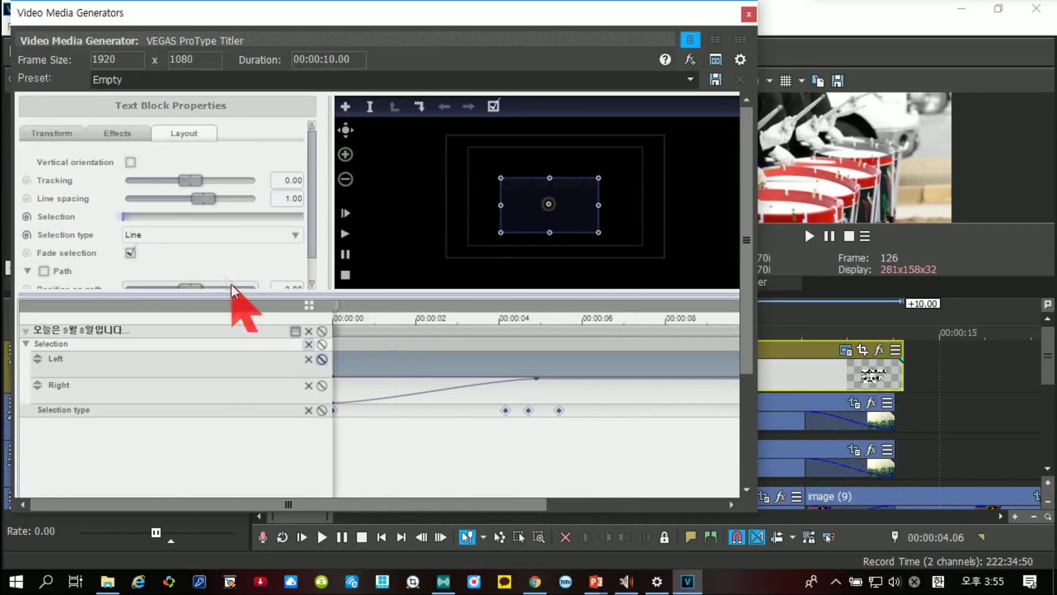
{"action": "left_click", "coordinate": [210, 235]}
{"action": "left_click", "coordinate": [184, 253]}
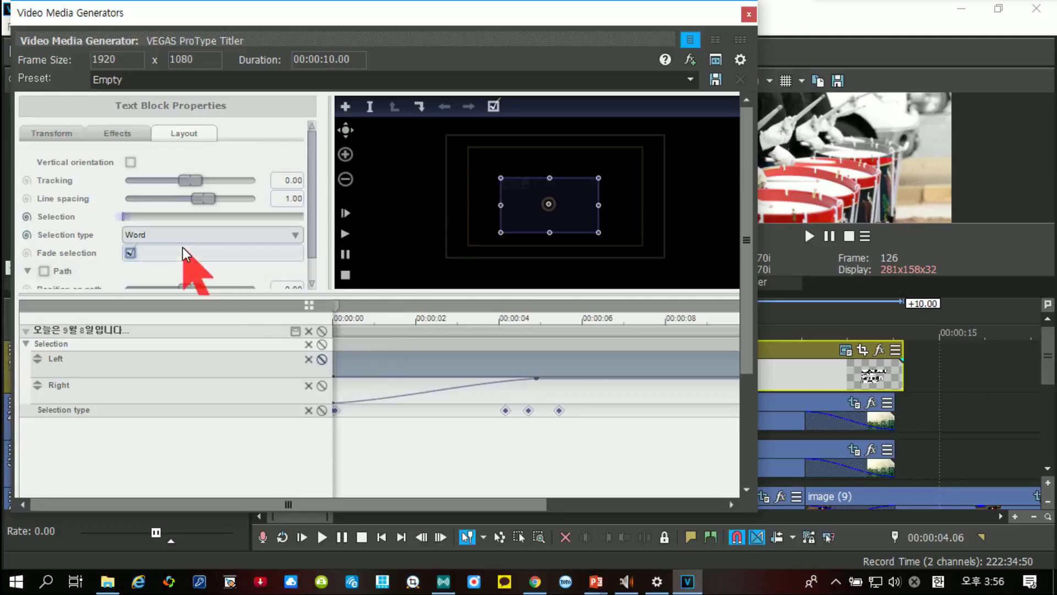
{"action": "left_click", "coordinate": [345, 214]}
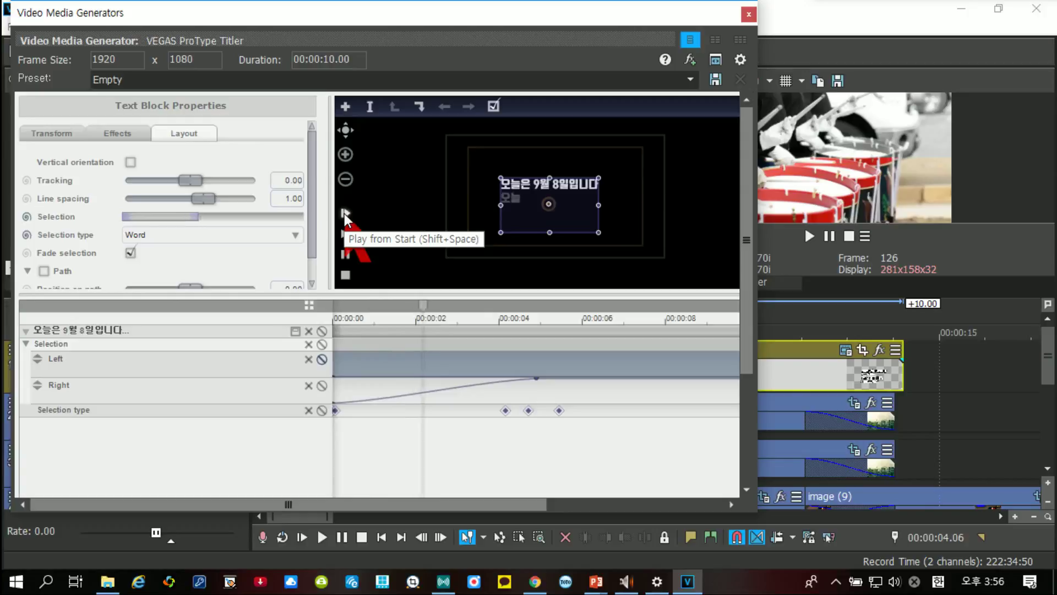
Step: Try raising the Right curve's first keyframe to the fully revealed level, then restore it and inspect the title near 5 seconds
{"action": "left_click", "coordinate": [430, 353]}
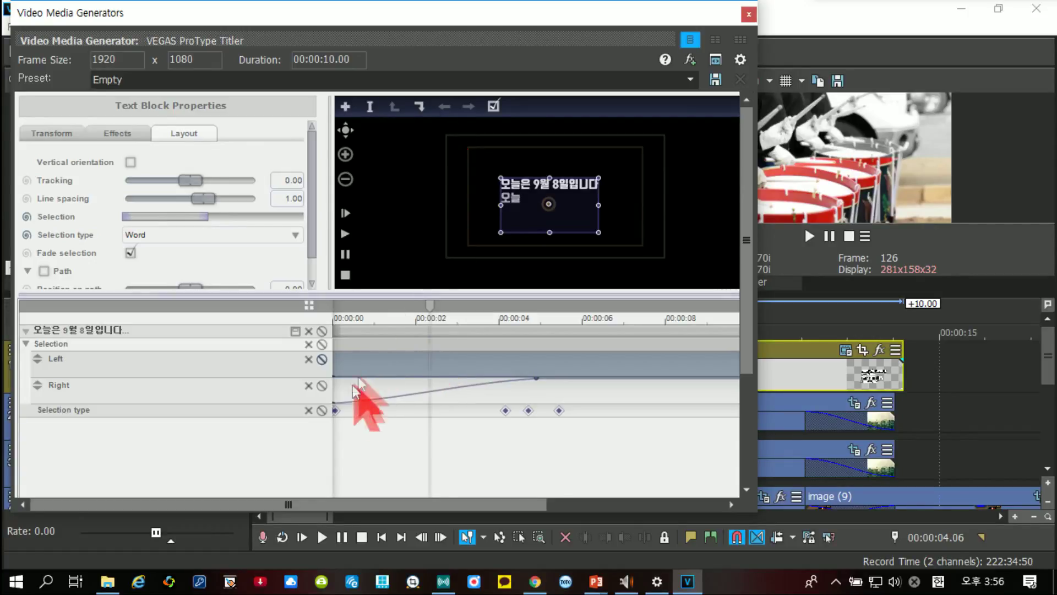
{"action": "left_click_drag", "start_coordinate": [335, 404], "coordinate": [335, 371]}
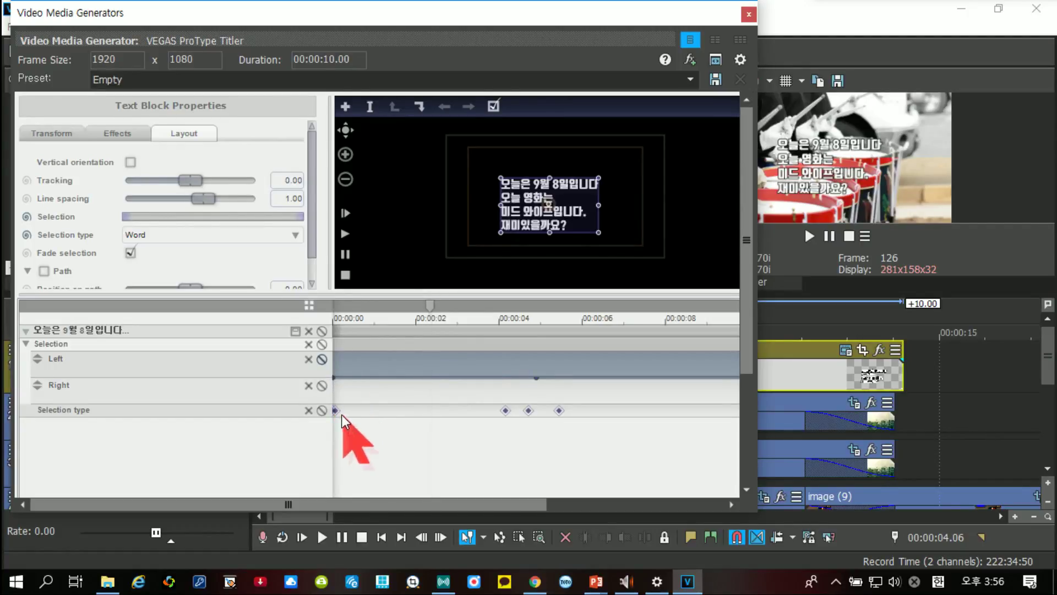
{"action": "left_click_drag", "start_coordinate": [335, 378], "coordinate": [531, 357]}
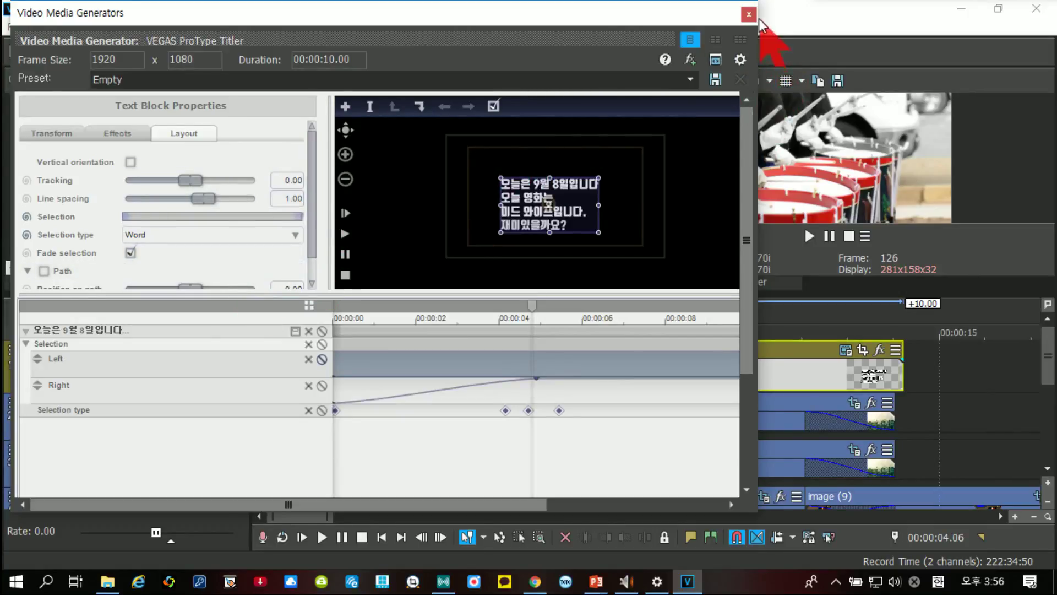
{"action": "right_click", "coordinate": [471, 398]}
{"action": "left_click", "coordinate": [462, 404]}
{"action": "right_click", "coordinate": [462, 404]}
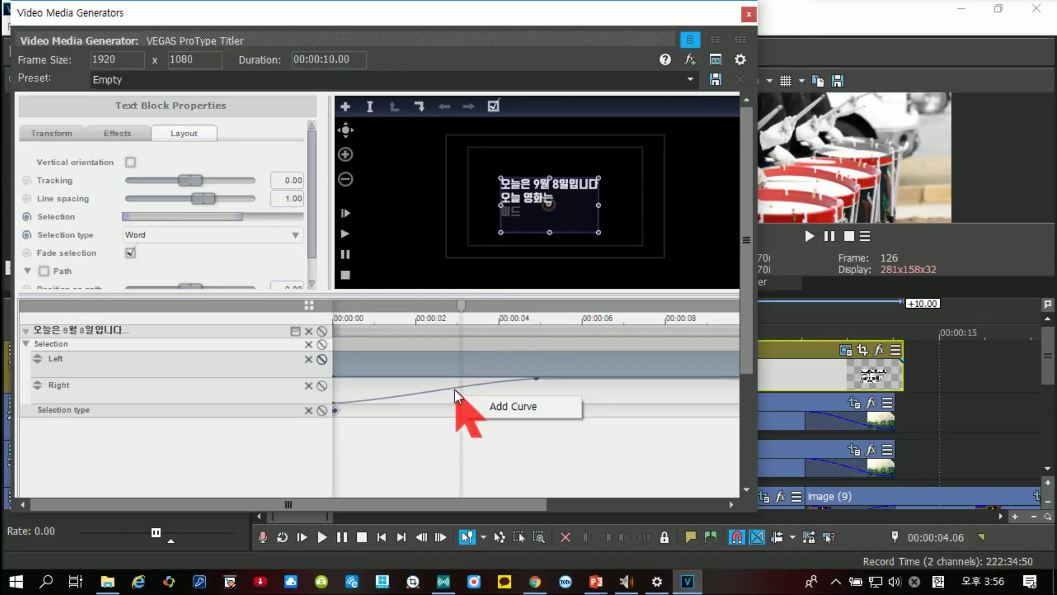
{"action": "left_click", "coordinate": [454, 388]}
{"action": "left_click", "coordinate": [456, 397]}
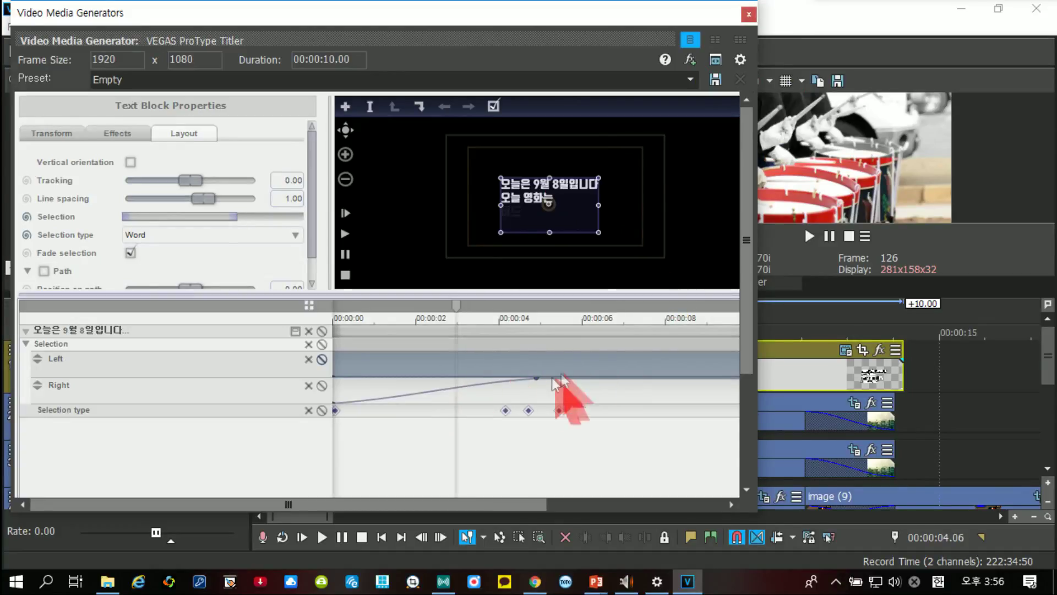
Step: Set the Selection type to Character at about 3 seconds and play the title from its start
{"action": "left_click", "coordinate": [185, 236]}
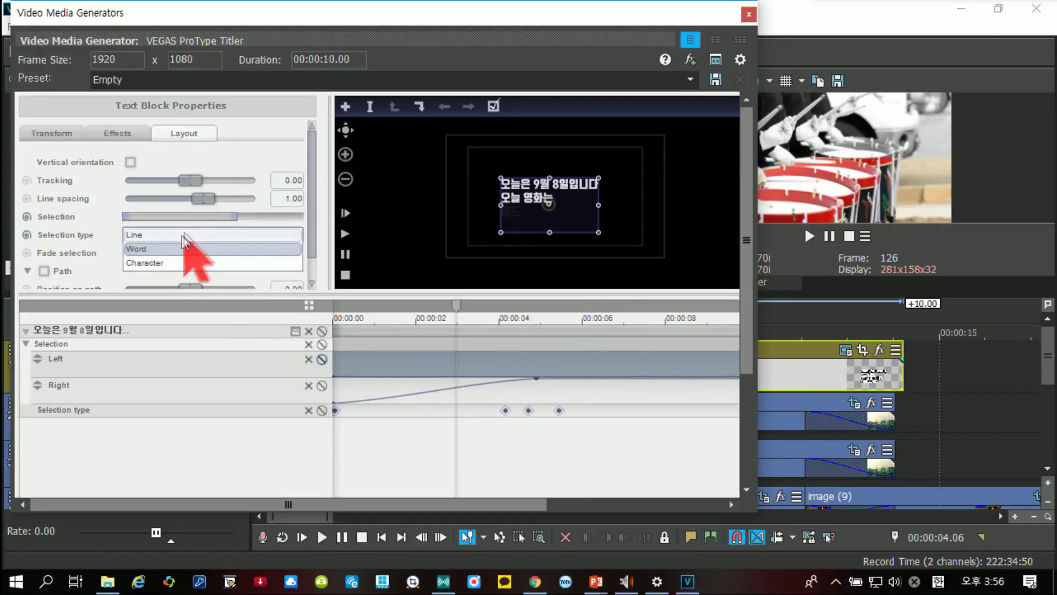
{"action": "left_click", "coordinate": [172, 264]}
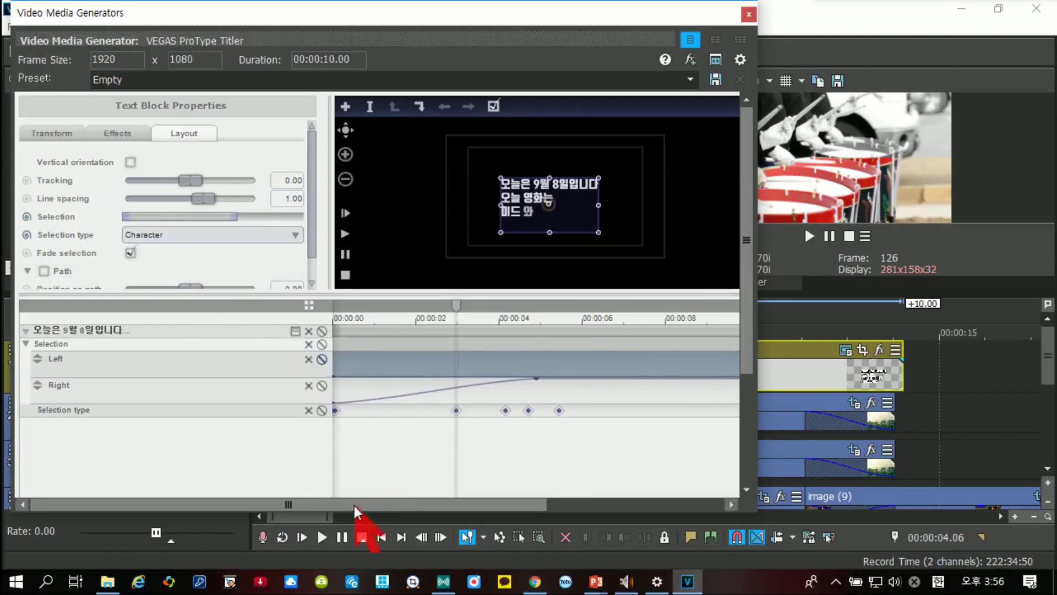
{"action": "left_click", "coordinate": [340, 316]}
{"action": "left_click", "coordinate": [345, 212]}
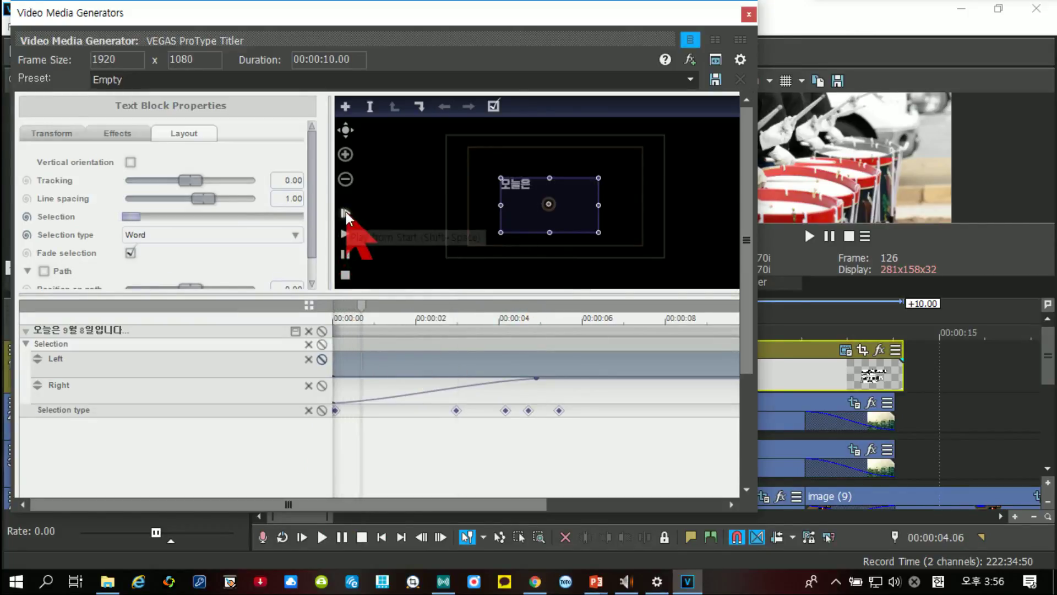
Step: Set the Selection type keyframe at time 0 to Character, replaying the title from its start to check the reveal
{"action": "left_click", "coordinate": [191, 238]}
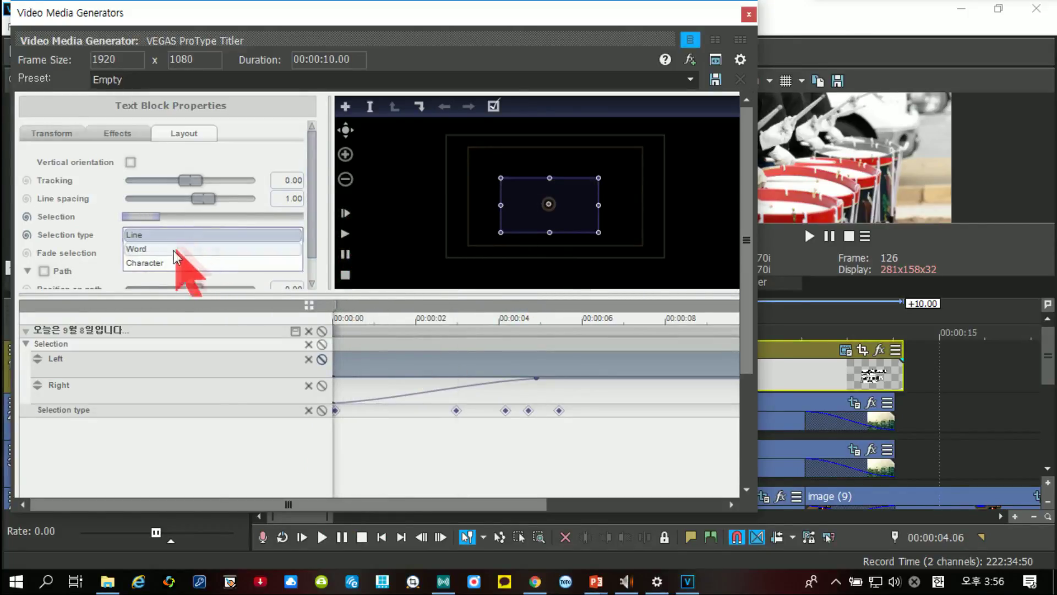
{"action": "left_click", "coordinate": [168, 263]}
{"action": "left_click", "coordinate": [346, 212]}
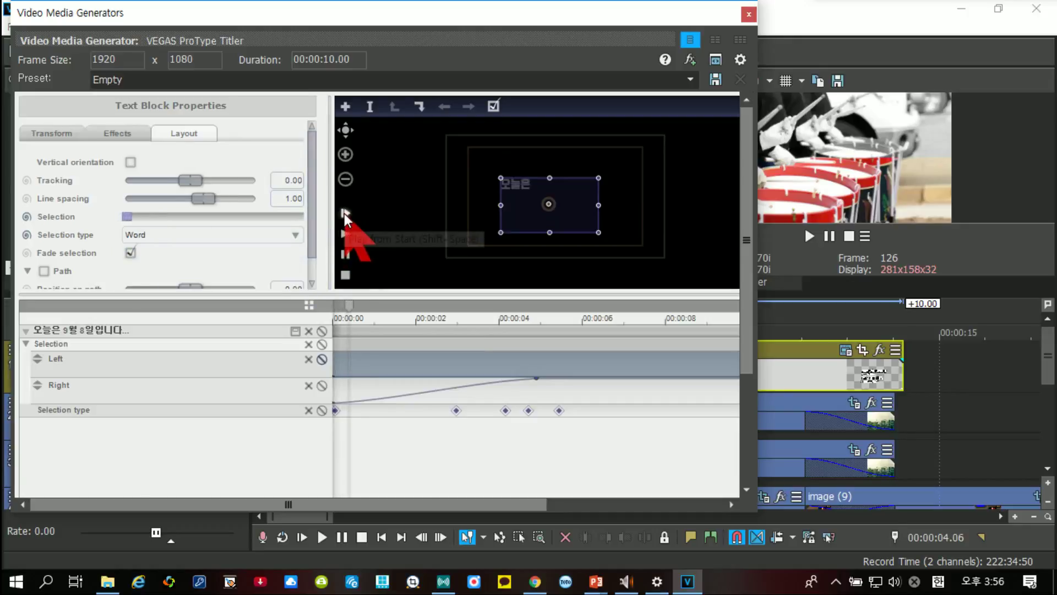
{"action": "left_click", "coordinate": [201, 242]}
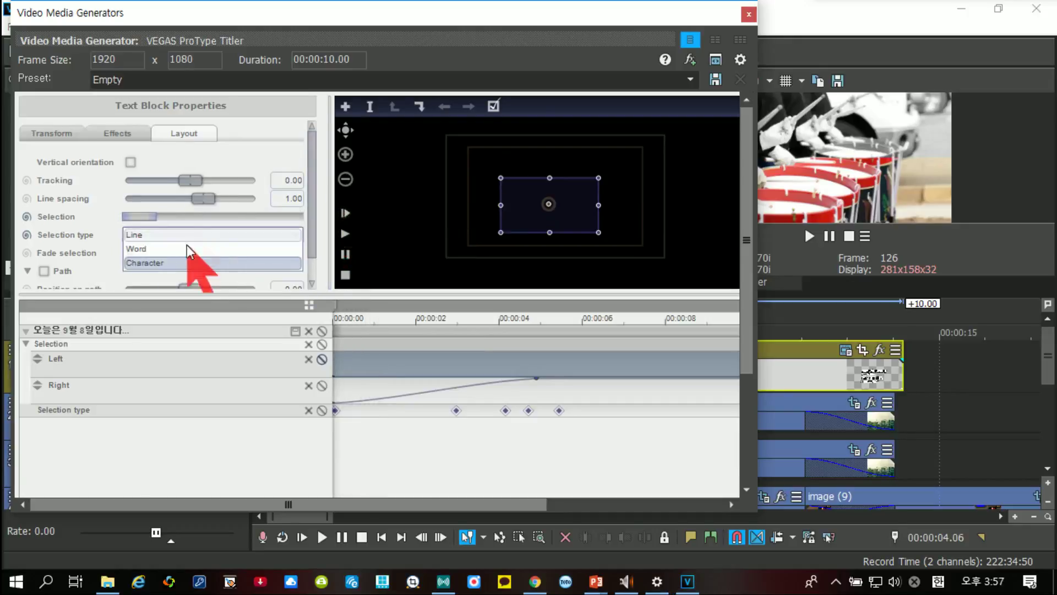
{"action": "left_click", "coordinate": [176, 268]}
Step: Add a Character keyframe for the Selection type at about 0.3 seconds and play the title from its start
{"action": "left_click", "coordinate": [352, 362]}
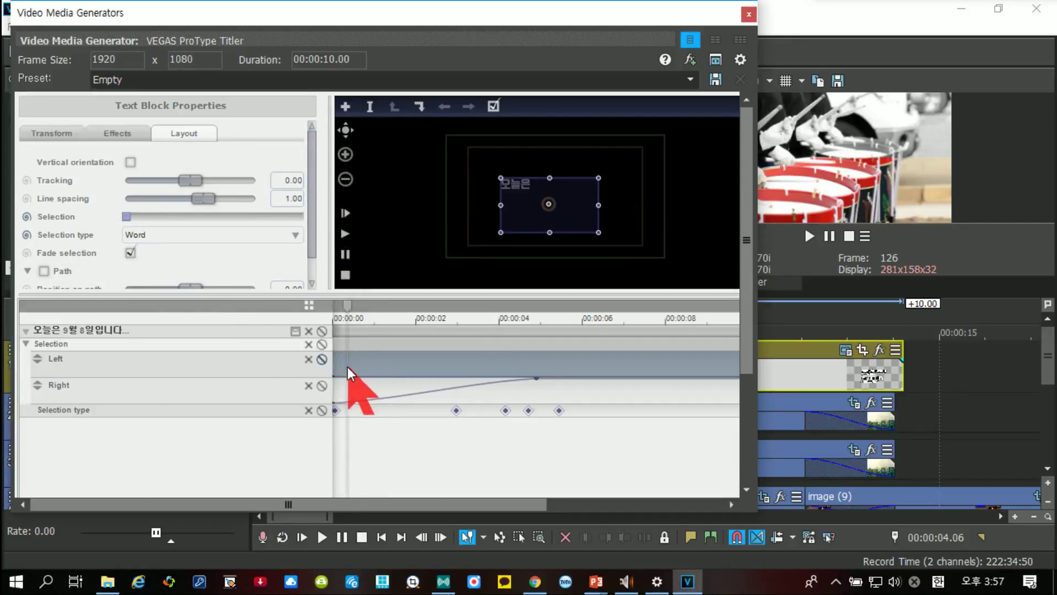
{"action": "left_click", "coordinate": [187, 236]}
{"action": "left_click", "coordinate": [160, 263]}
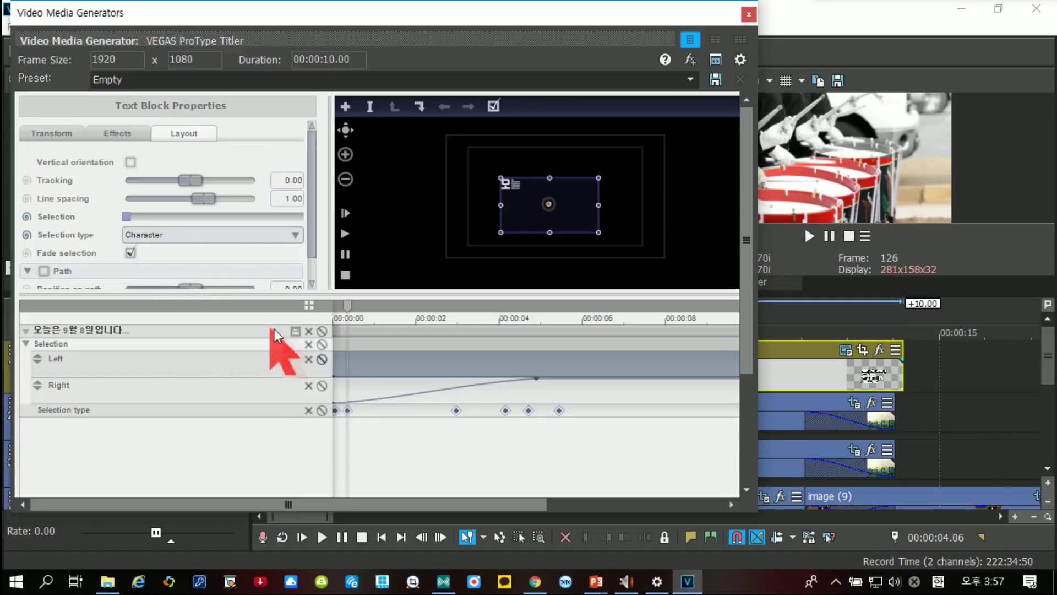
{"action": "left_click", "coordinate": [339, 363]}
{"action": "left_click", "coordinate": [344, 234]}
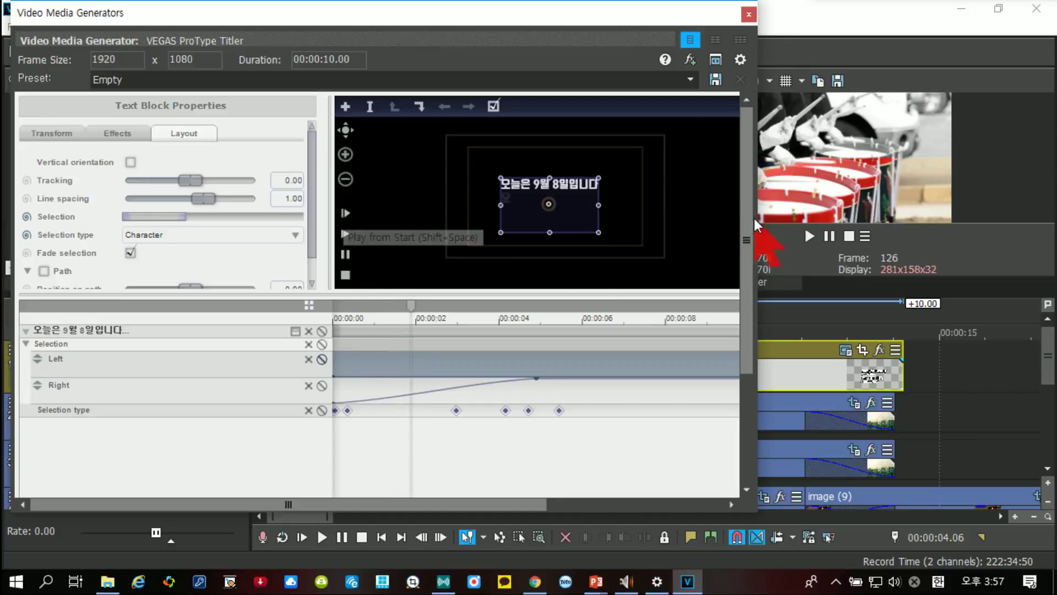
{"action": "left_click", "coordinate": [903, 226]}
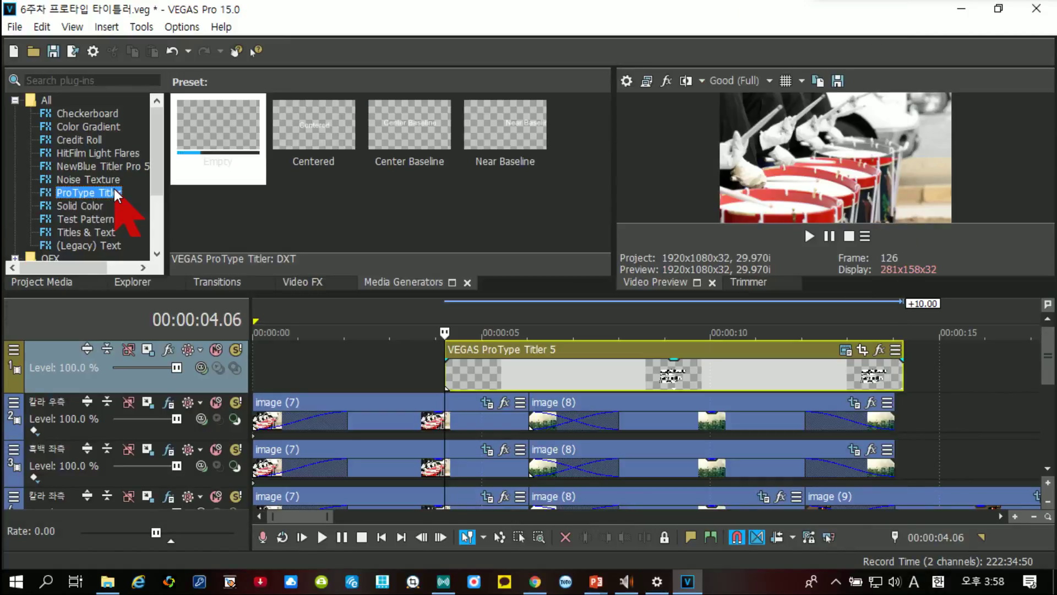
Step: Add the default NewBlue Titler Pro 5 generator on a new track above the ProType title, starting at 00:00:04.06
{"action": "left_click", "coordinate": [83, 166]}
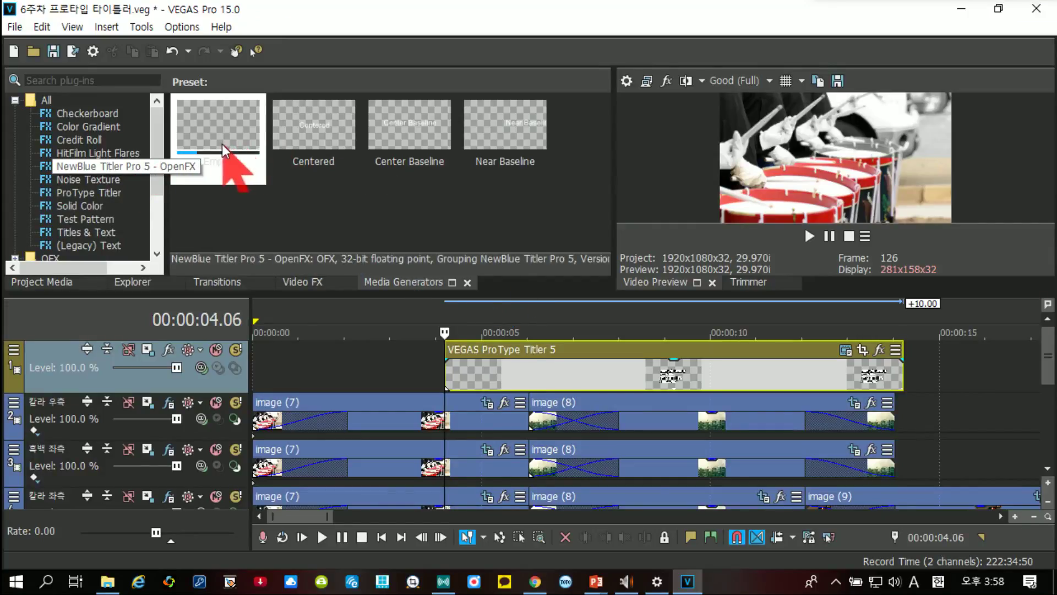
{"action": "left_click", "coordinate": [93, 166]}
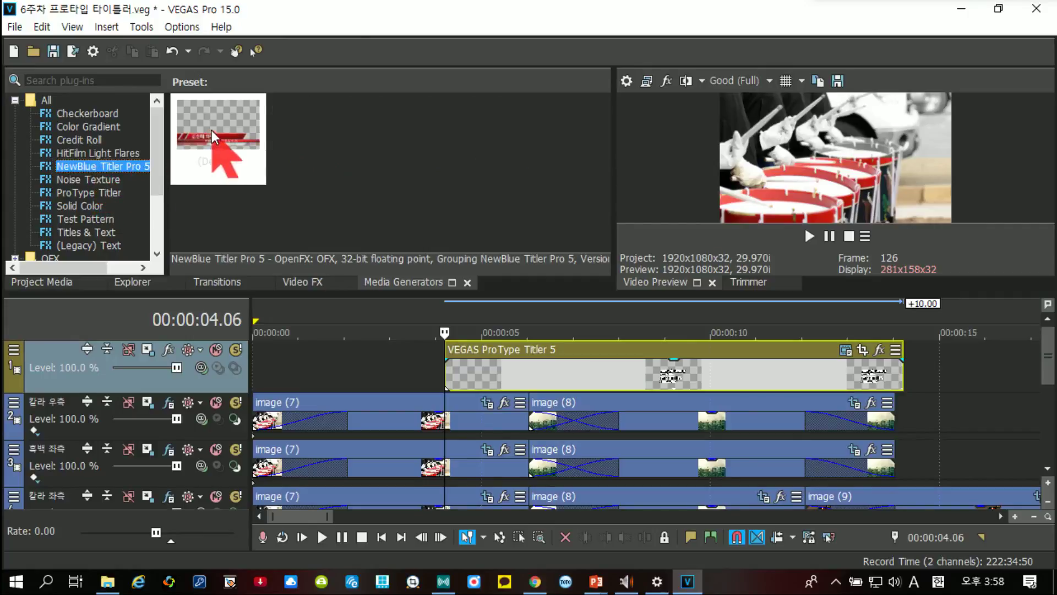
{"action": "left_click_drag", "start_coordinate": [217, 145], "coordinate": [462, 326]}
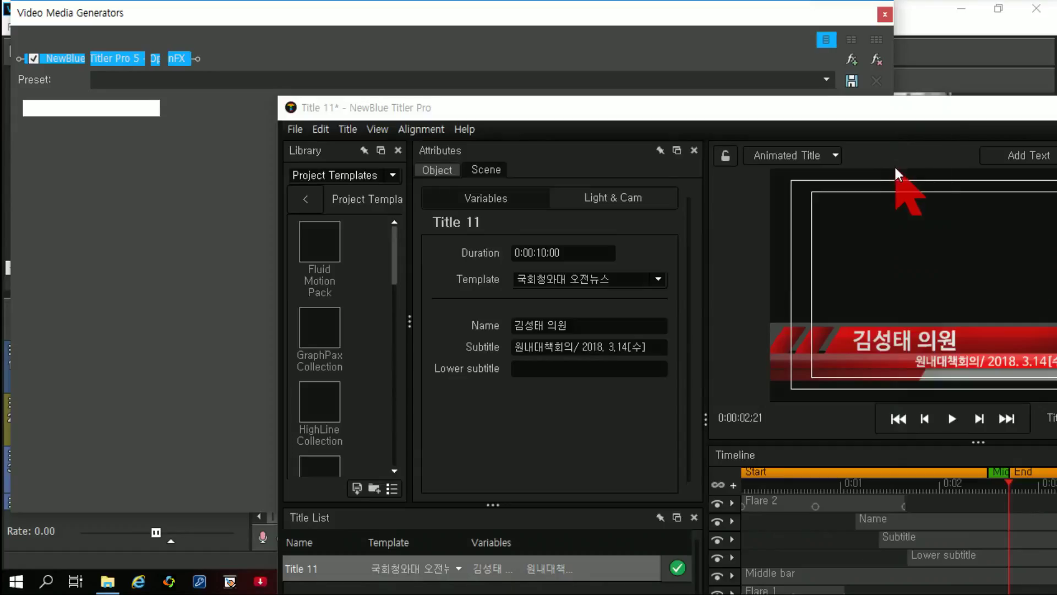
Step: Narrow the titler window, move it clear of the project preview and set the project cursor to 00:00:09.03
{"action": "left_click", "coordinate": [805, 117]}
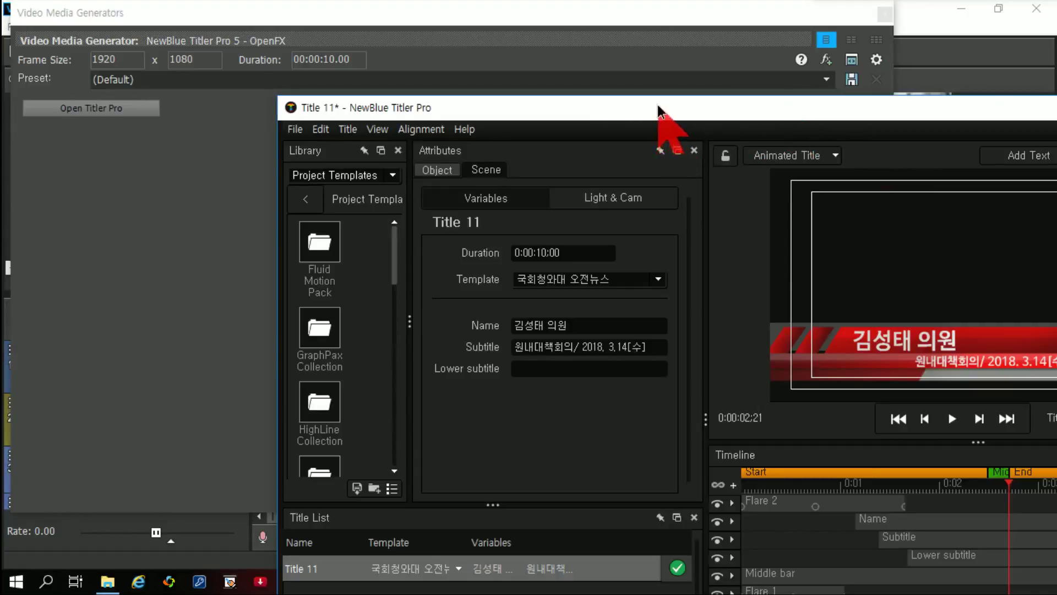
{"action": "left_click_drag", "start_coordinate": [658, 108], "coordinate": [457, 137]}
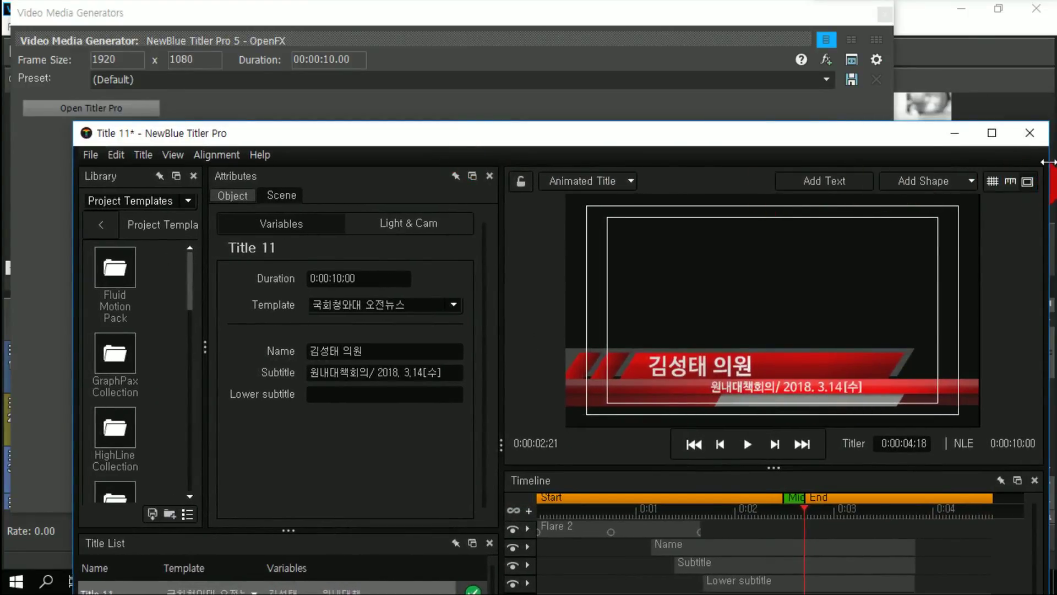
{"action": "left_click_drag", "start_coordinate": [1048, 162], "coordinate": [941, 163]}
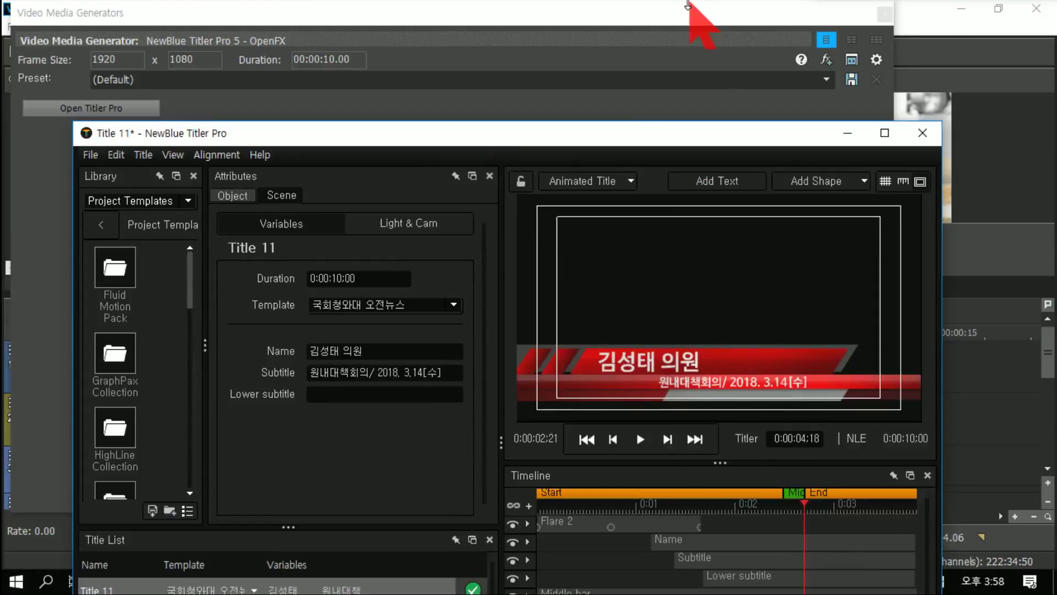
{"action": "left_click_drag", "start_coordinate": [692, 13], "coordinate": [495, 43]}
{"action": "left_click_drag", "start_coordinate": [602, 138], "coordinate": [286, 63]}
{"action": "left_click", "coordinate": [668, 330]}
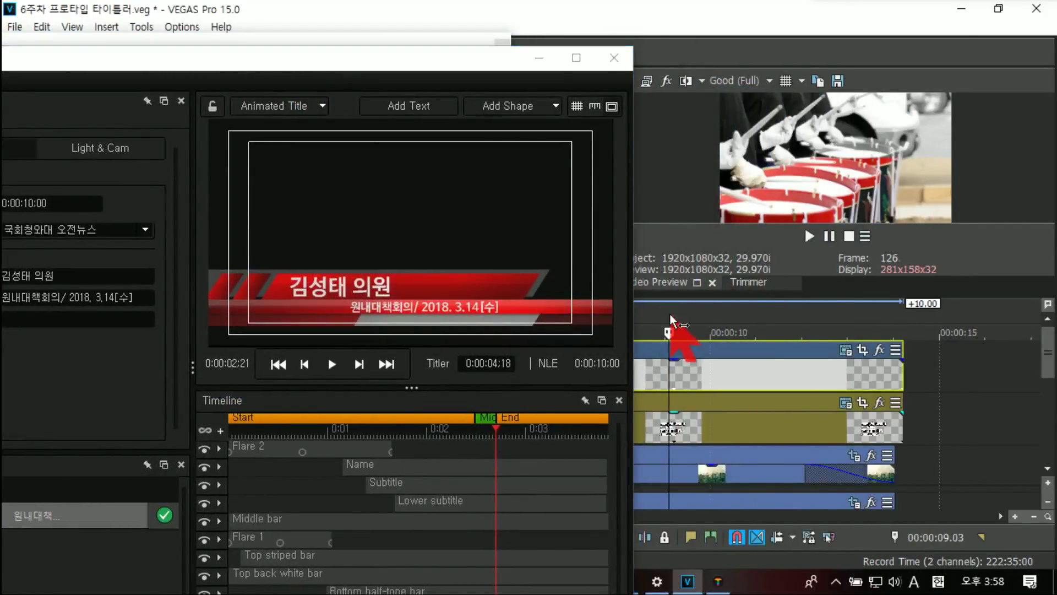
Step: Resize and reposition the NewBlue Titler Pro window to fit the screen, enlarging its title preview above the timeline
{"action": "left_click_drag", "start_coordinate": [439, 62], "coordinate": [556, 40]}
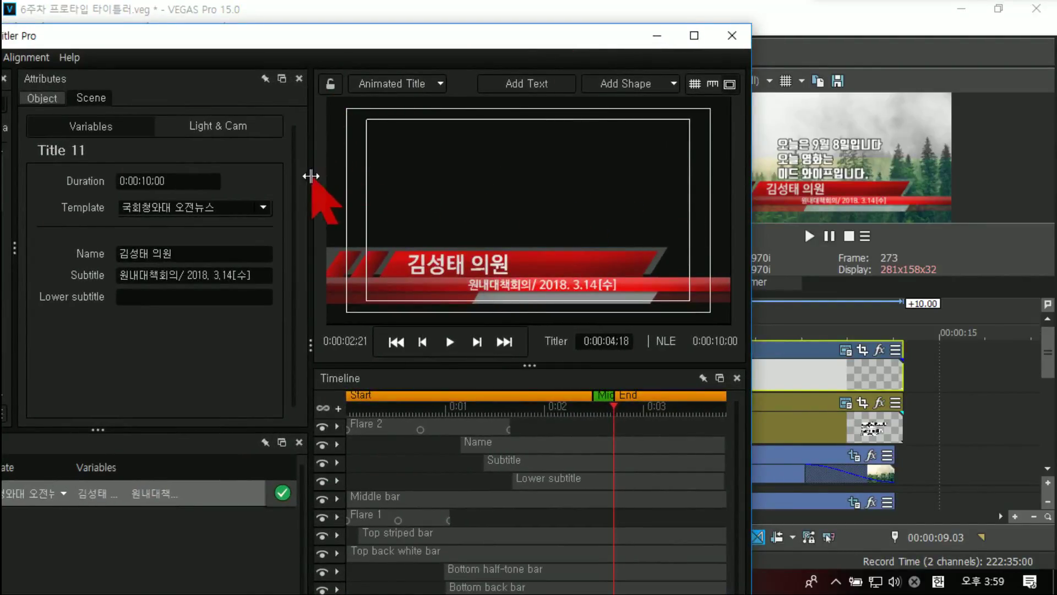
{"action": "left_click_drag", "start_coordinate": [168, 35], "coordinate": [359, 70]}
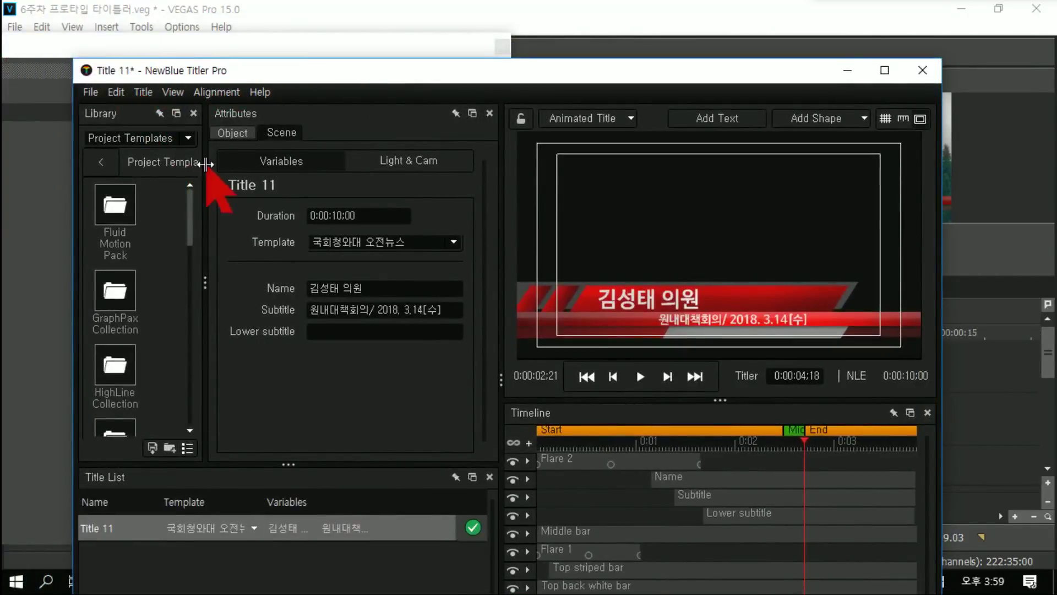
{"action": "left_click_drag", "start_coordinate": [945, 59], "coordinate": [801, 71]}
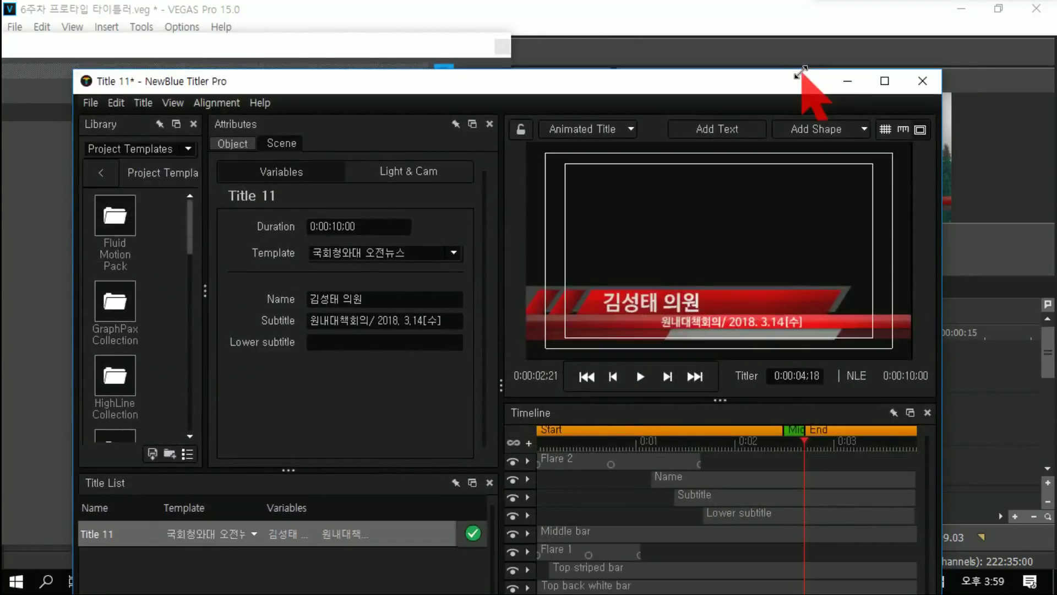
{"action": "left_click_drag", "start_coordinate": [726, 88], "coordinate": [688, 21]}
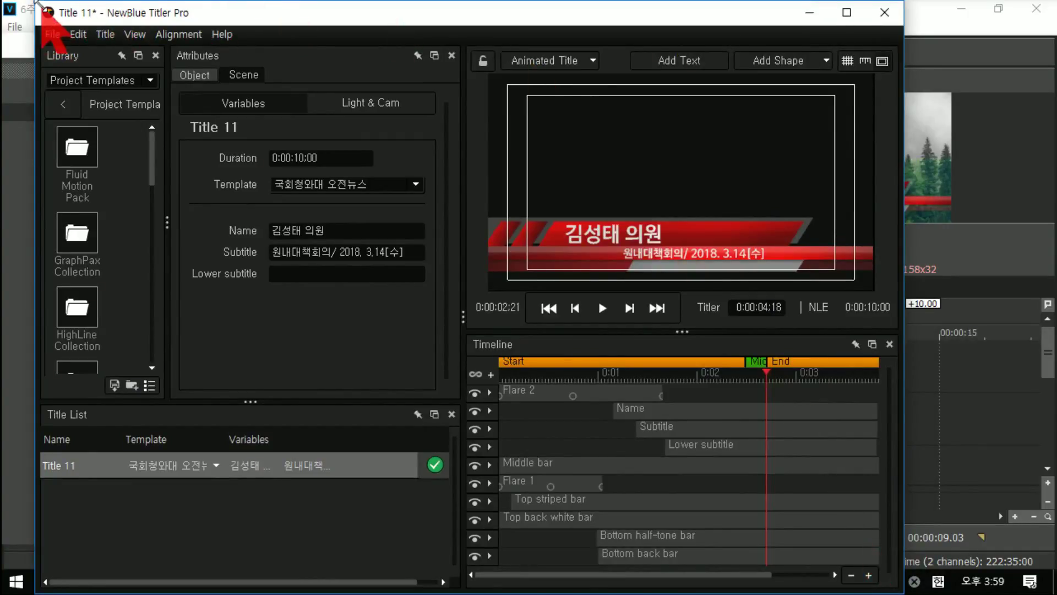
{"action": "left_click_drag", "start_coordinate": [38, 3], "coordinate": [212, 147]}
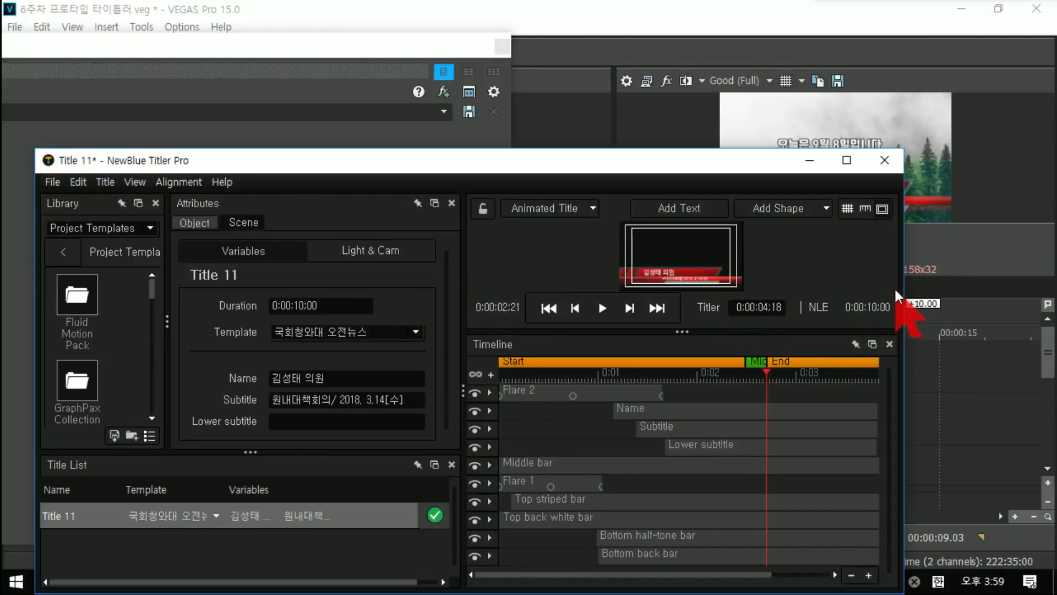
{"action": "left_click_drag", "start_coordinate": [668, 162], "coordinate": [661, 80]}
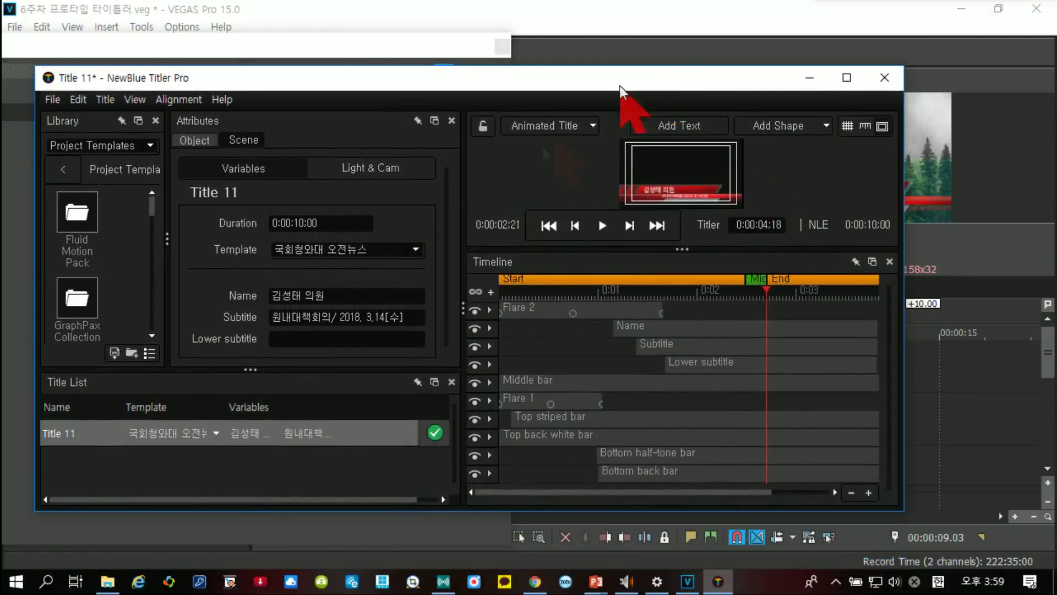
{"action": "left_click_drag", "start_coordinate": [513, 252], "coordinate": [501, 355]}
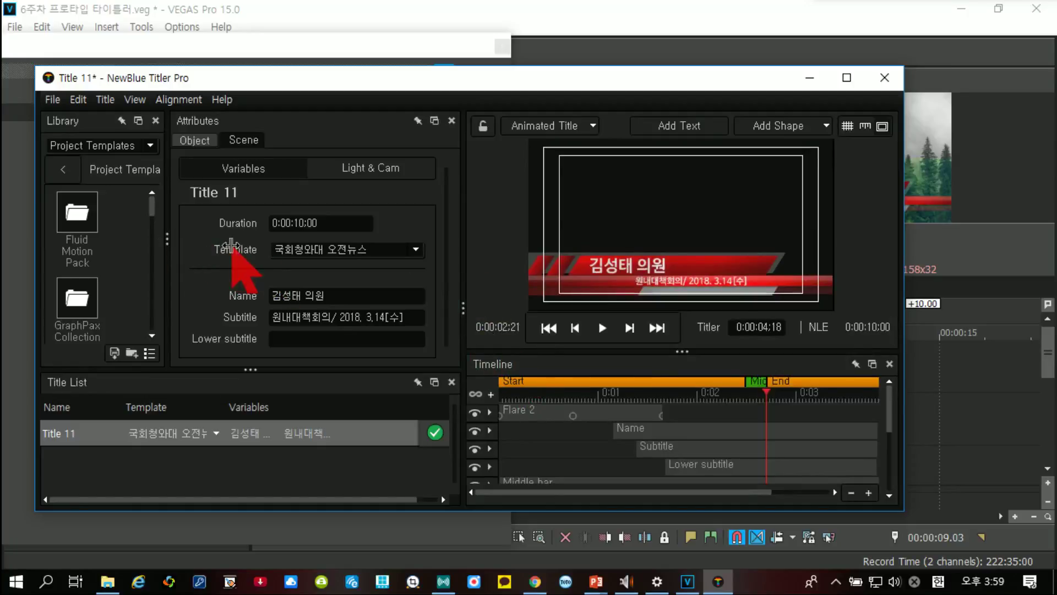
Step: Widen the titler window and open the HighLine Collection among the library's Project Templates
{"action": "left_click", "coordinate": [150, 146]}
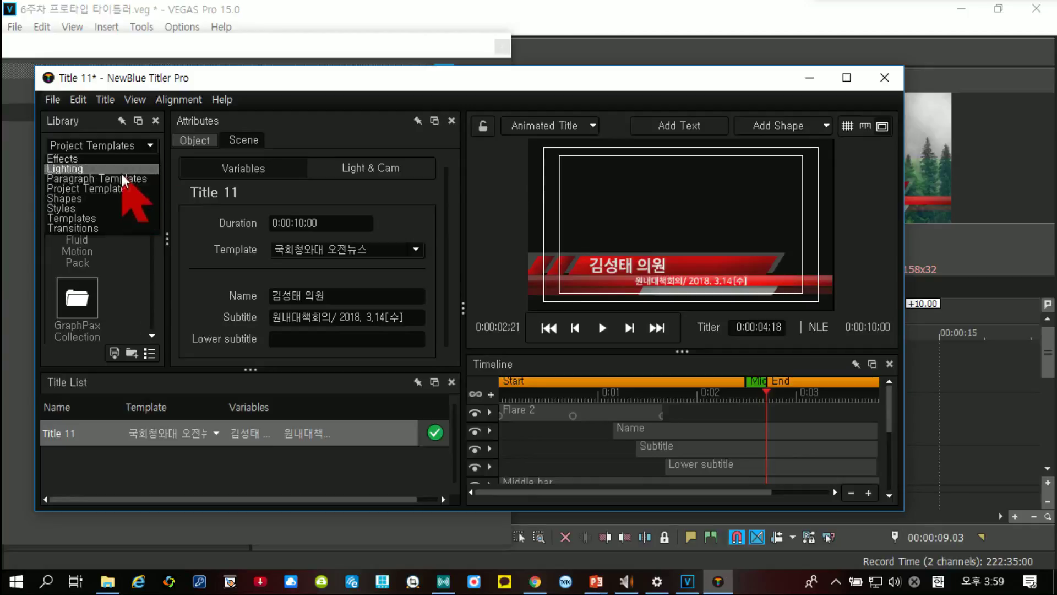
{"action": "left_click", "coordinate": [120, 189]}
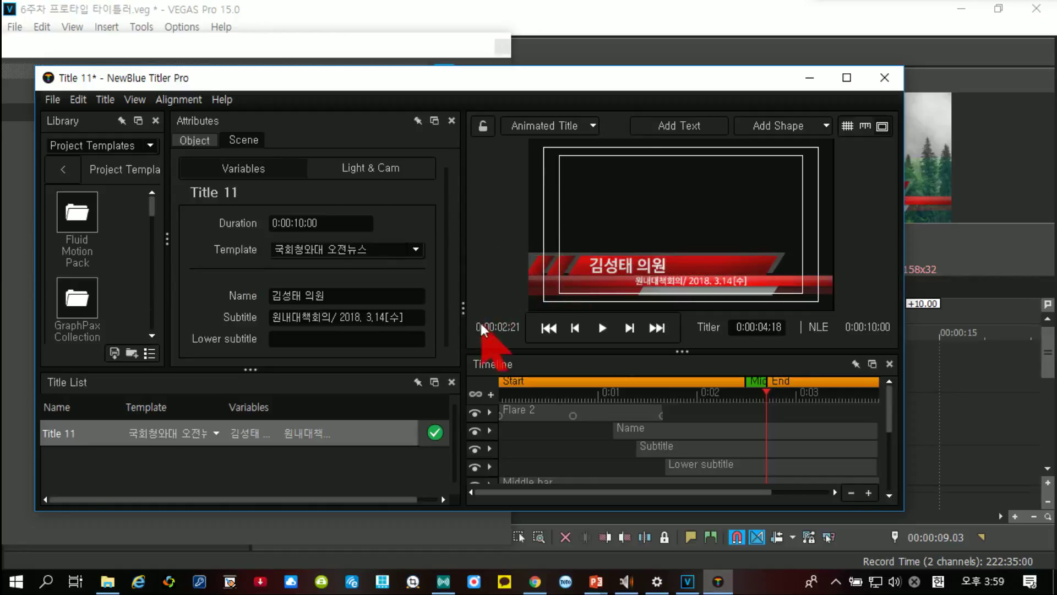
{"action": "left_click_drag", "start_coordinate": [147, 79], "coordinate": [248, 80]}
{"action": "left_click_drag", "start_coordinate": [134, 183], "coordinate": [57, 185]}
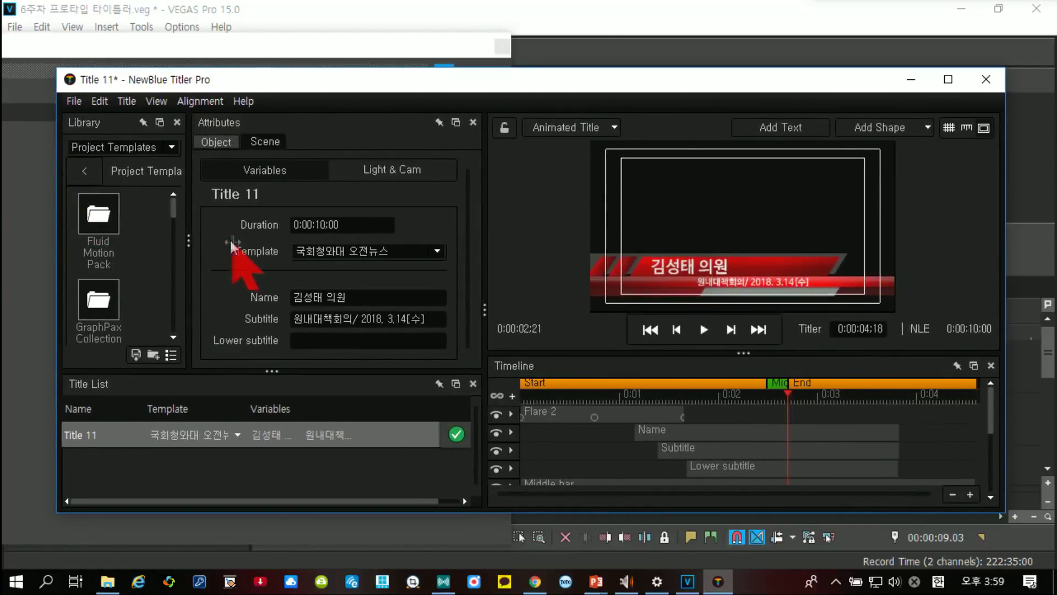
{"action": "left_click_drag", "start_coordinate": [174, 218], "coordinate": [174, 226]}
{"action": "scroll", "coordinate": [173, 224], "scroll_direction": "down", "scroll_amount": 1}
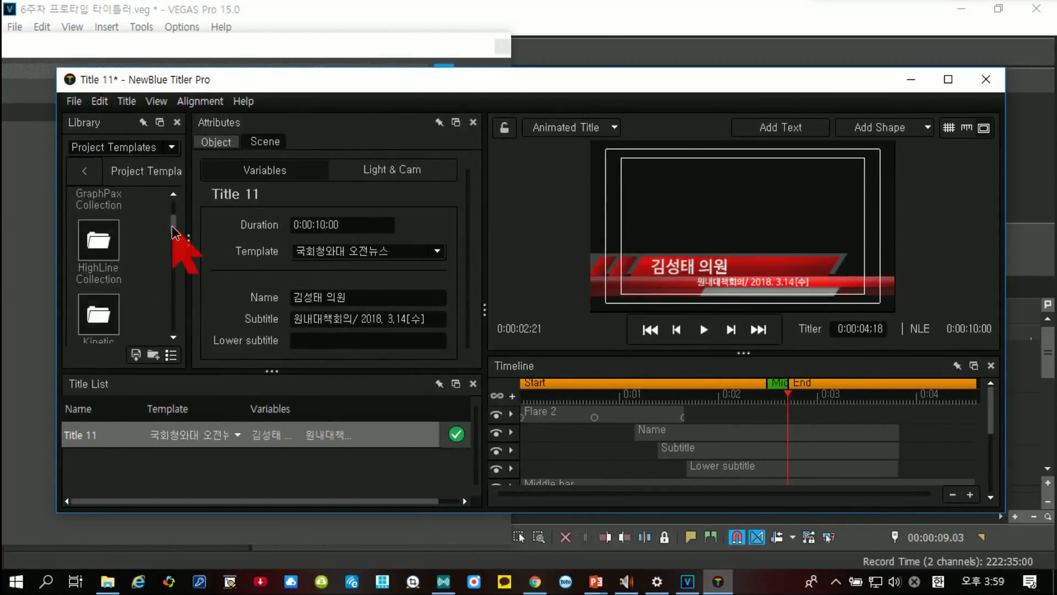
{"action": "double_click", "coordinate": [113, 250]}
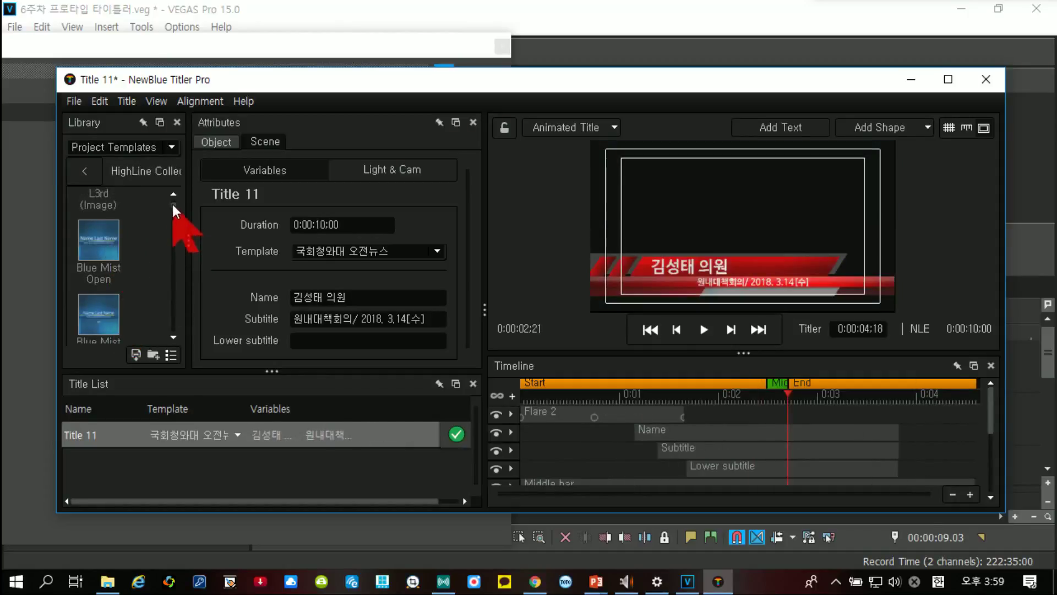
Step: Try the Corporate L3rd and Corporate L3rd (Image) templates on the title
{"action": "left_click_drag", "start_coordinate": [172, 211], "coordinate": [174, 249]}
{"action": "double_click", "coordinate": [106, 218]}
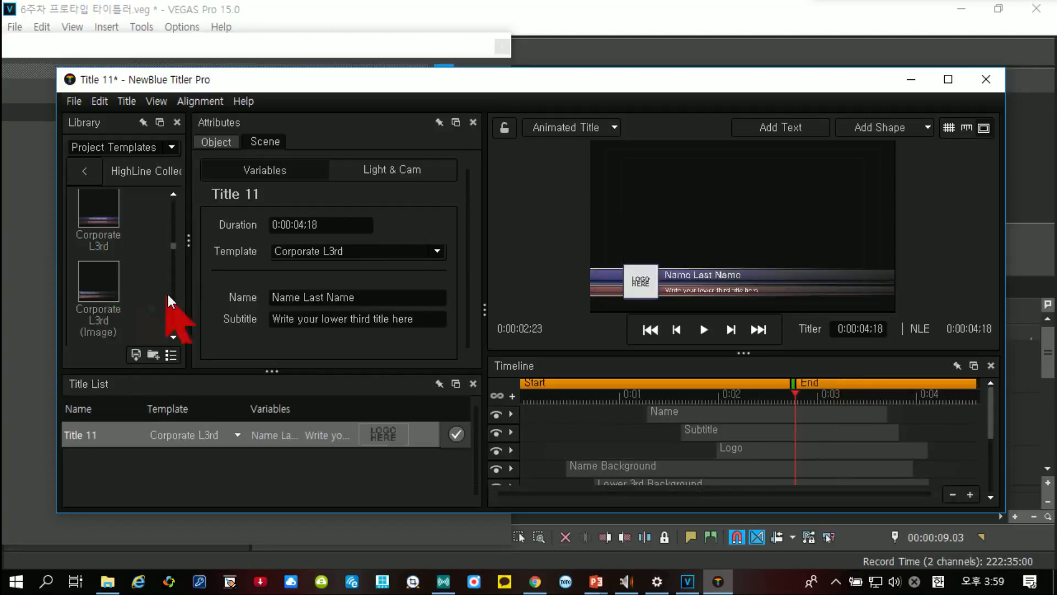
{"action": "double_click", "coordinate": [108, 285]}
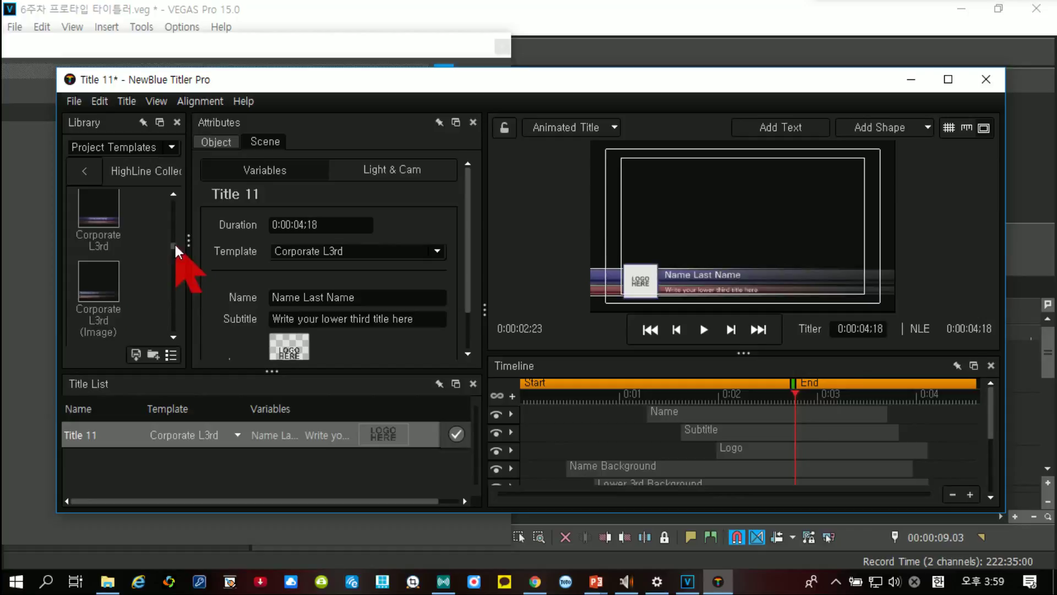
Step: Apply the Messaging for Two L3rd (Image) template to the title and close the titler and media generator windows
{"action": "left_click_drag", "start_coordinate": [174, 252], "coordinate": [174, 297]}
{"action": "double_click", "coordinate": [105, 265]}
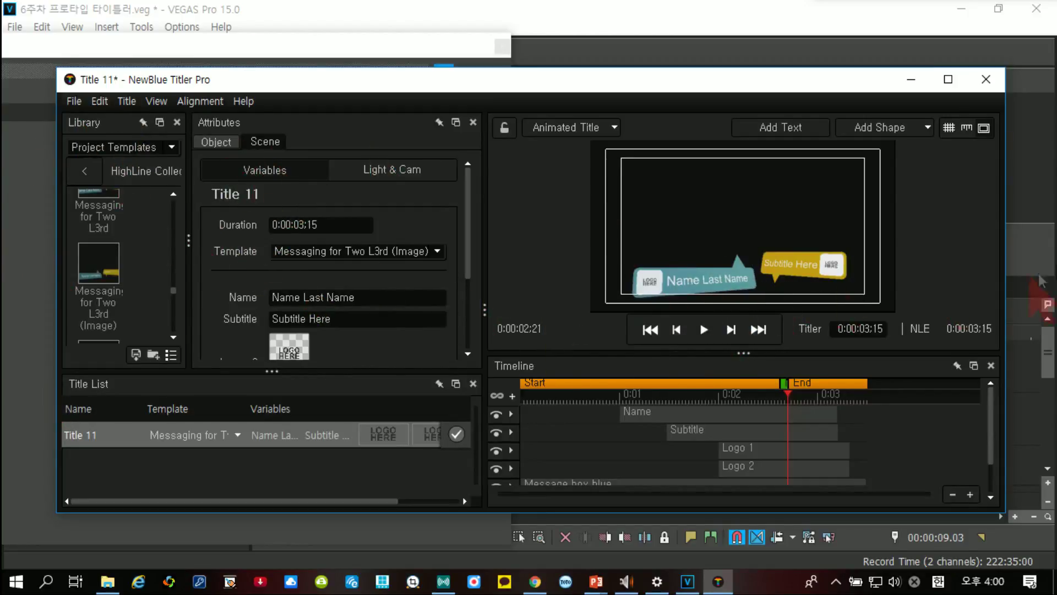
{"action": "left_click", "coordinate": [985, 82]}
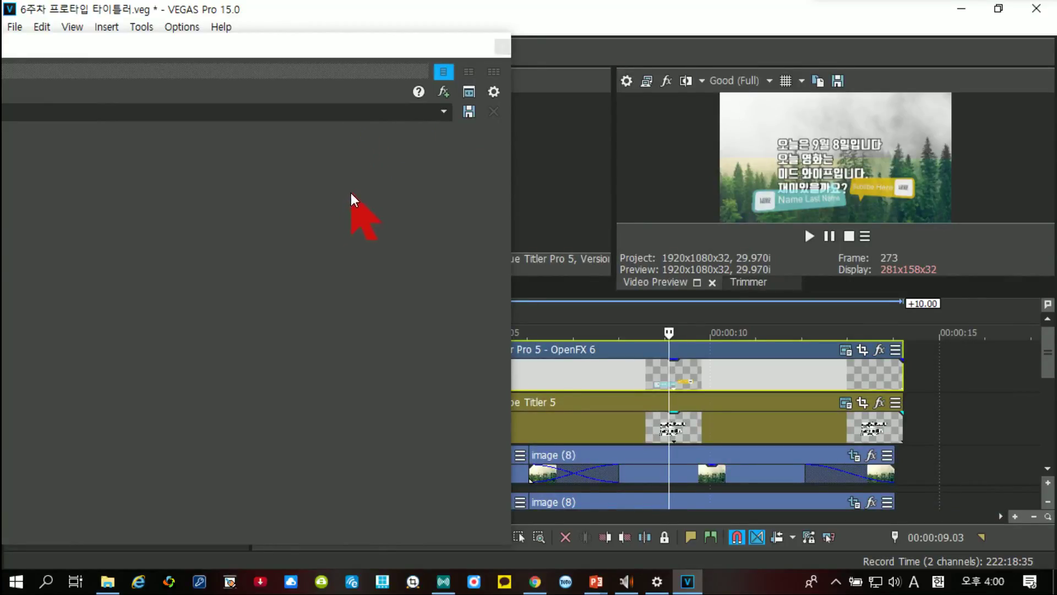
{"action": "left_click", "coordinate": [499, 43]}
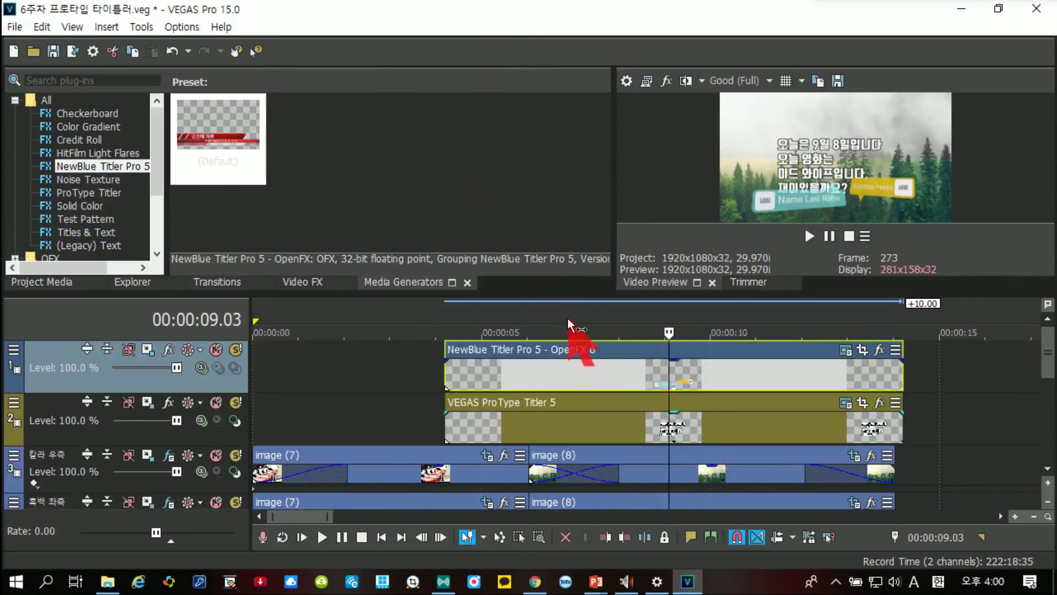
Step: Browse the Video FX list and examine the presets of NewBlue effects such as Active Camera, Earthquake, Ripple, RGB Shift and Psycho Strobe
{"action": "left_click", "coordinate": [296, 282]}
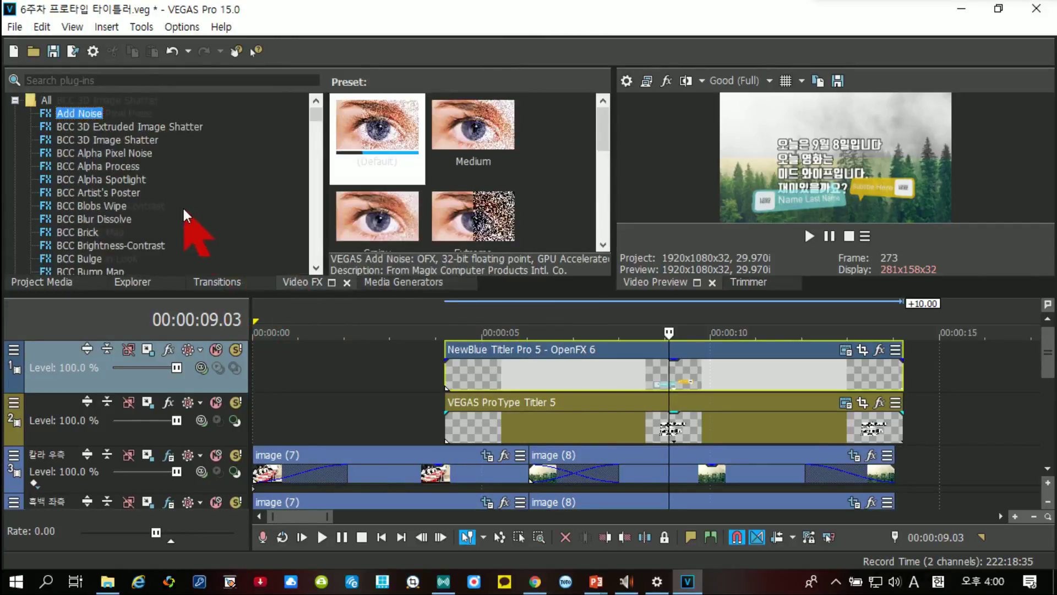
{"action": "scroll", "coordinate": [178, 207], "scroll_direction": "down", "scroll_amount": 8}
{"action": "scroll", "coordinate": [177, 207], "scroll_direction": "down", "scroll_amount": 20}
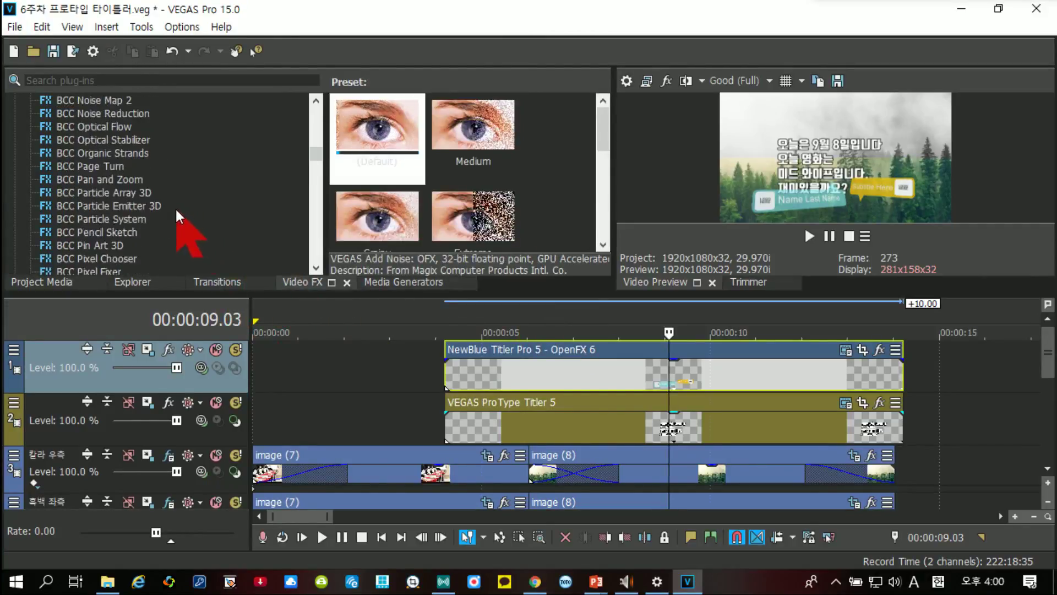
{"action": "scroll", "coordinate": [169, 208], "scroll_direction": "down", "scroll_amount": 20}
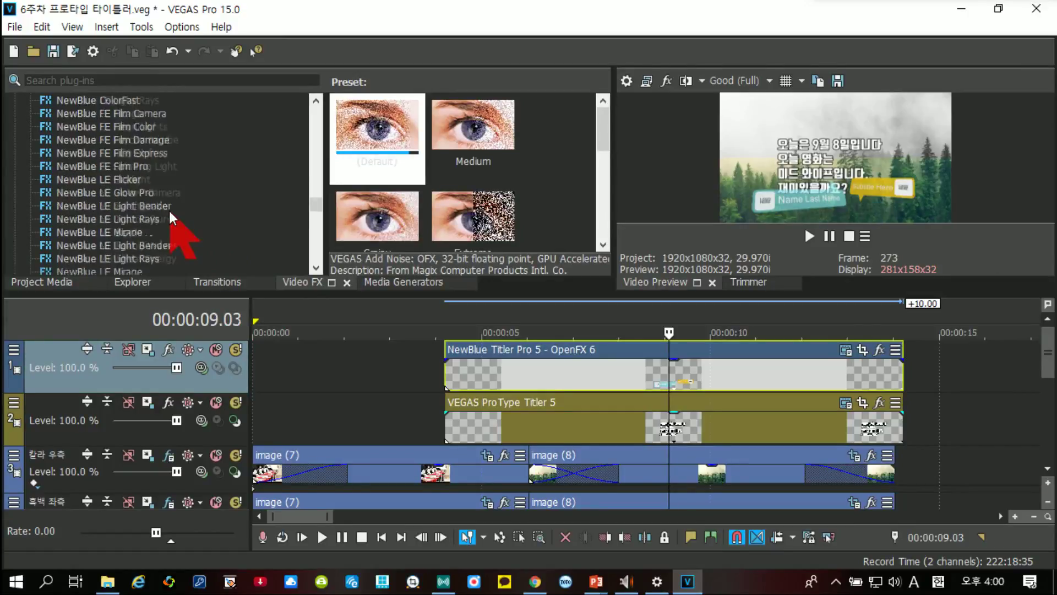
{"action": "left_click", "coordinate": [61, 194]}
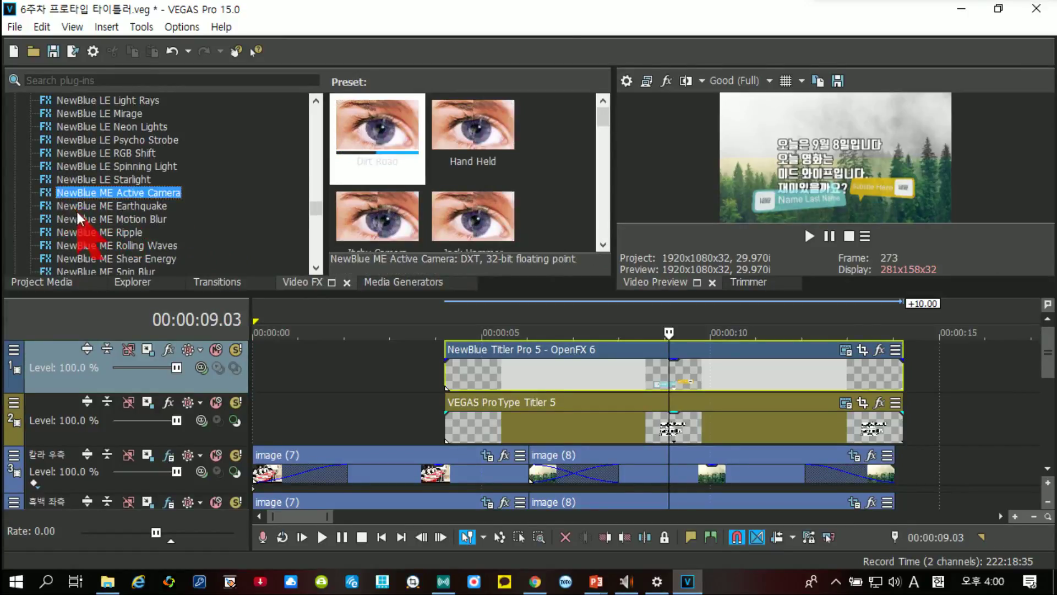
{"action": "left_click", "coordinate": [63, 206]}
{"action": "left_click", "coordinate": [80, 232]}
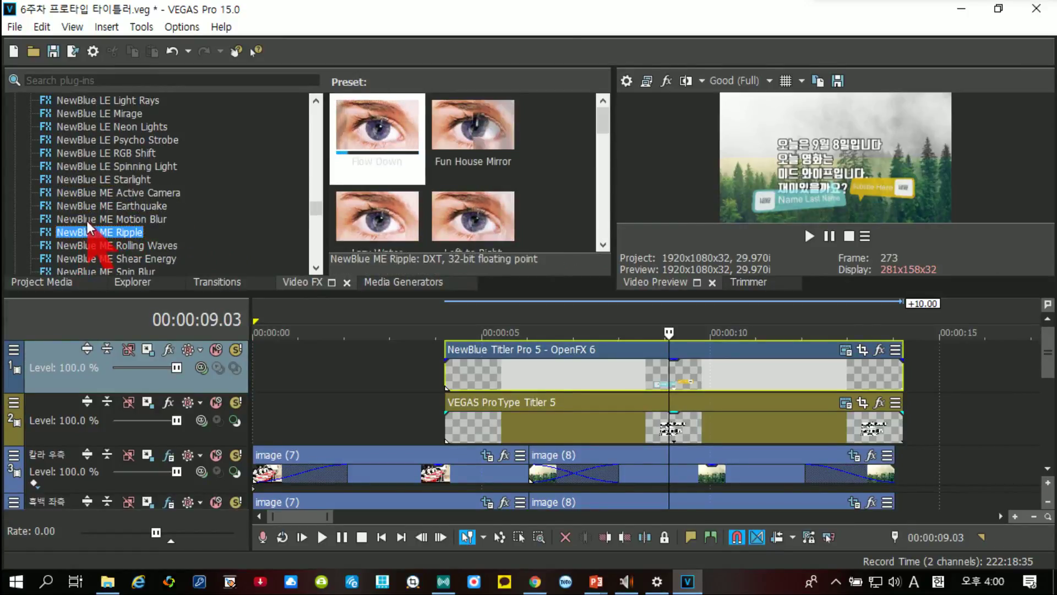
{"action": "left_click", "coordinate": [101, 154]}
{"action": "left_click", "coordinate": [101, 141]}
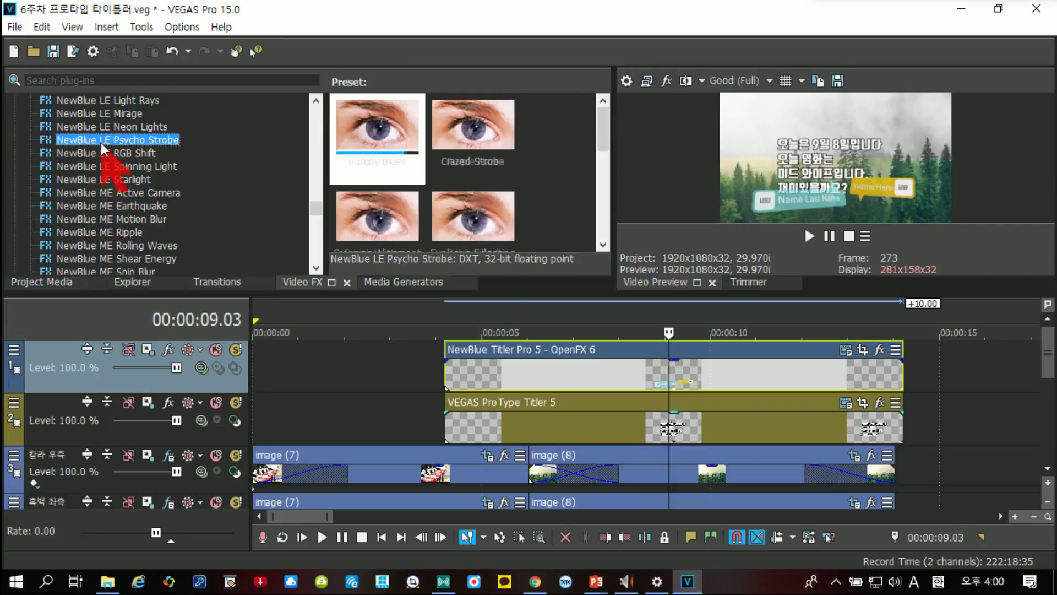